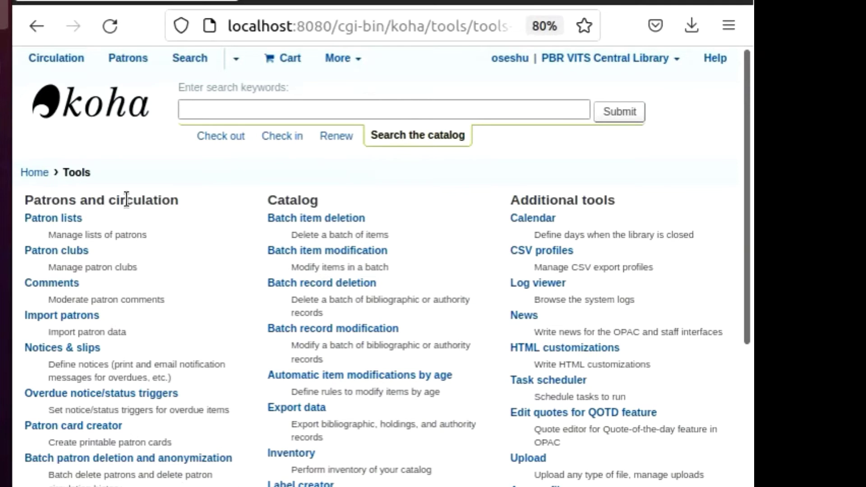
Step: Open the patron card creator and bring up the page for uploading a new patron card image
{"action": "left_click", "coordinate": [90, 431]}
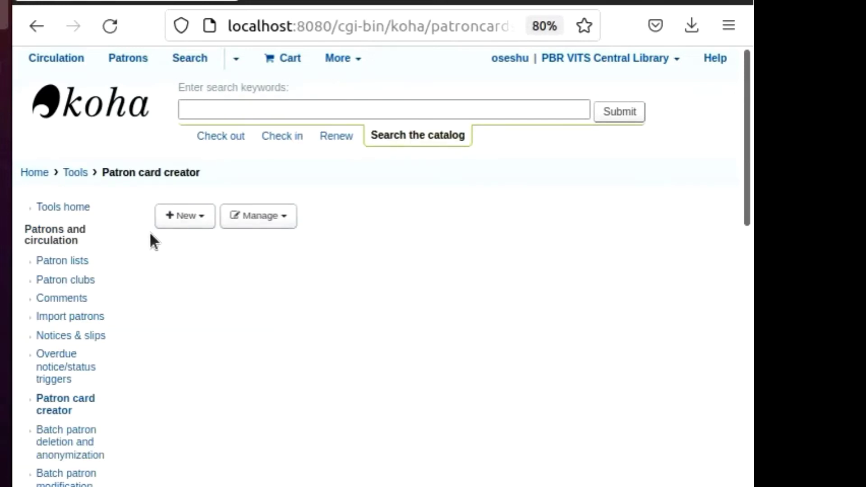
{"action": "left_click", "coordinate": [287, 221]}
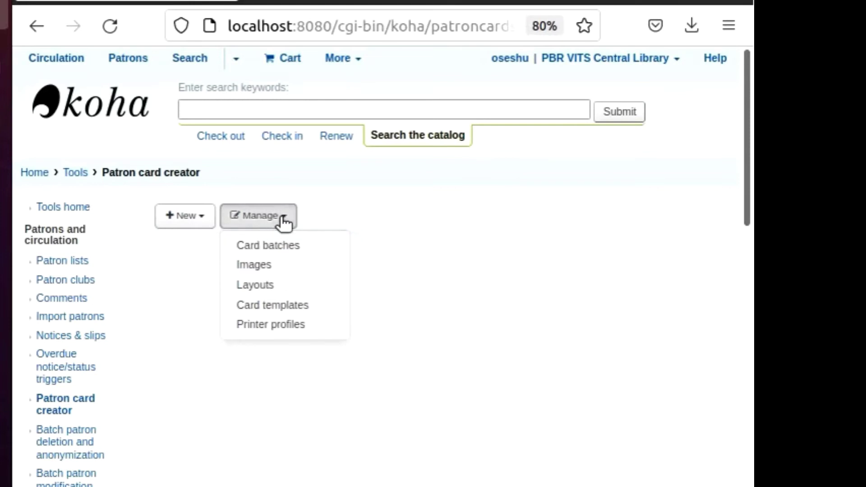
{"action": "left_click", "coordinate": [284, 222]}
{"action": "left_click", "coordinate": [203, 223]}
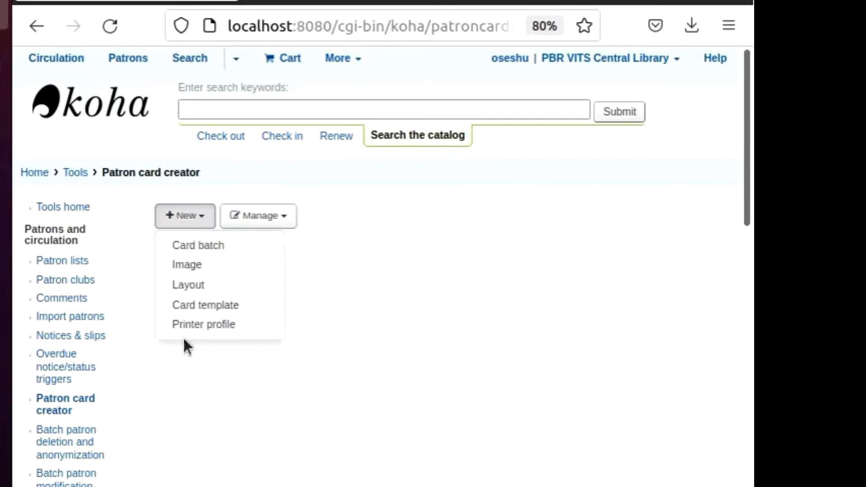
{"action": "left_click", "coordinate": [190, 272]}
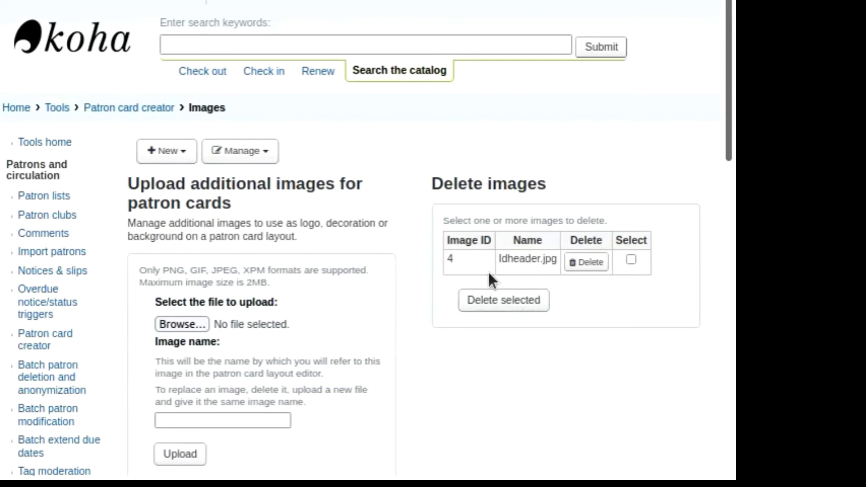
Step: Start a new patron card template with "Library ID" as both its template code and description
{"action": "left_click", "coordinate": [185, 153]}
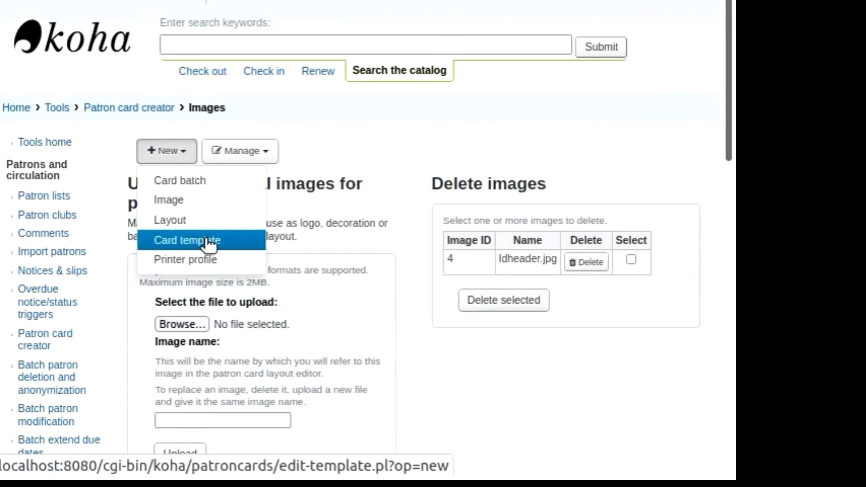
{"action": "left_click", "coordinate": [190, 240]}
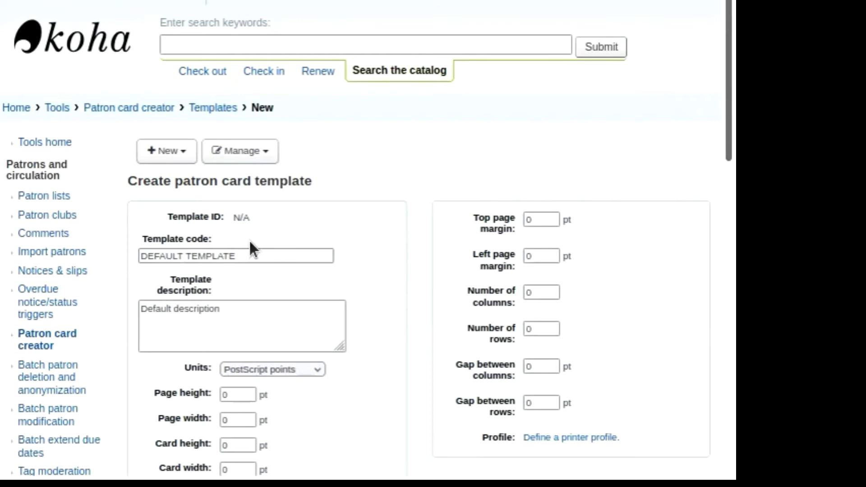
{"action": "scroll", "coordinate": [305, 256], "scroll_direction": "down", "scroll_amount": 2}
{"action": "left_click", "coordinate": [243, 158]}
{"action": "left_click_drag", "start_coordinate": [243, 158], "coordinate": [139, 157]}
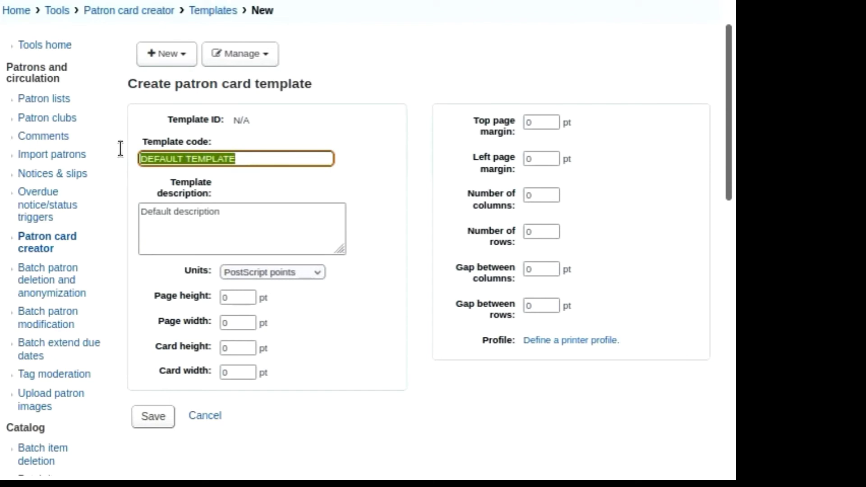
{"action": "type", "text": "Li"}
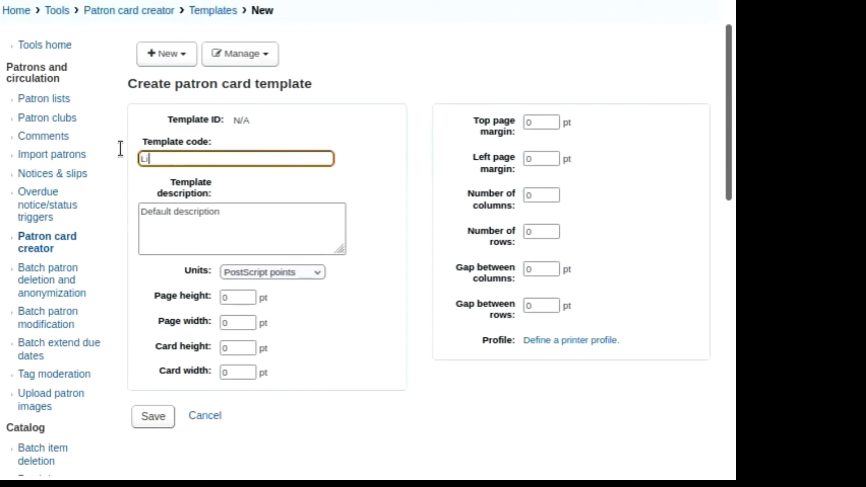
{"action": "type", "text": "brary ID"}
{"action": "left_click_drag", "start_coordinate": [261, 215], "coordinate": [104, 205]}
{"action": "type", "text": "L"}
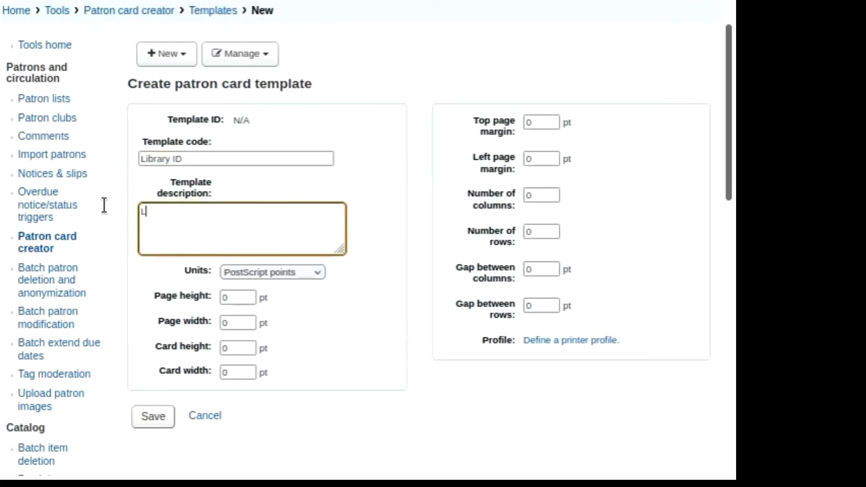
{"action": "type", "text": "ibrary ID"}
Step: Set the card template's units to US Inches
{"action": "left_click", "coordinate": [302, 271]}
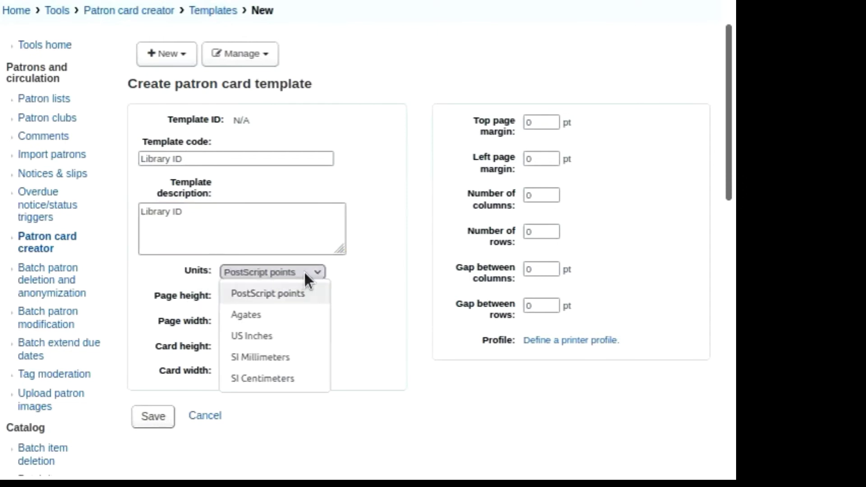
{"action": "left_click", "coordinate": [251, 293]}
{"action": "scroll", "coordinate": [274, 323], "scroll_direction": "down", "scroll_amount": 2}
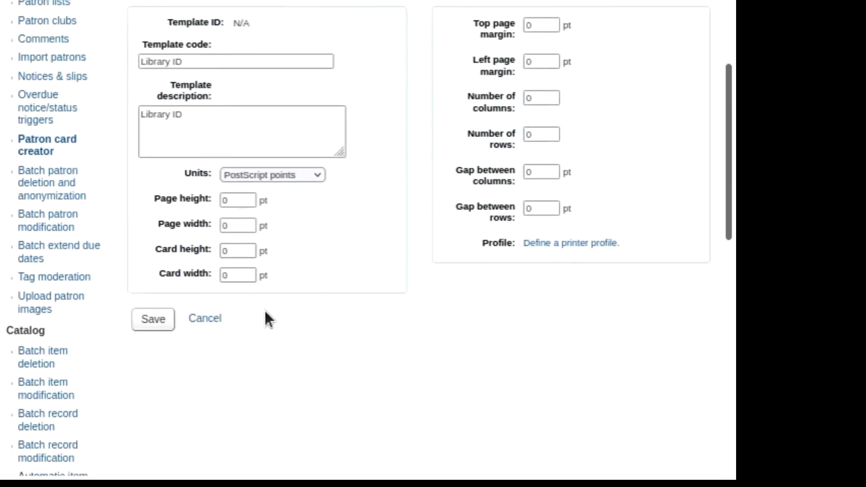
{"action": "left_click", "coordinate": [311, 174]}
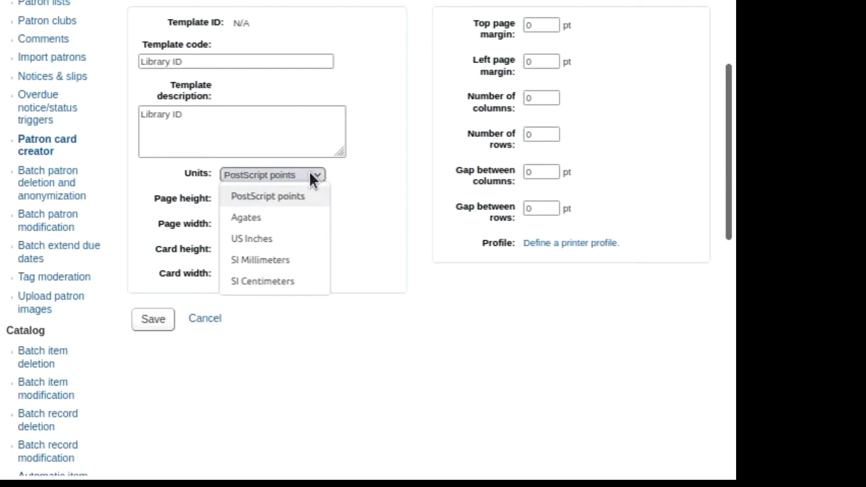
{"action": "left_click", "coordinate": [265, 240]}
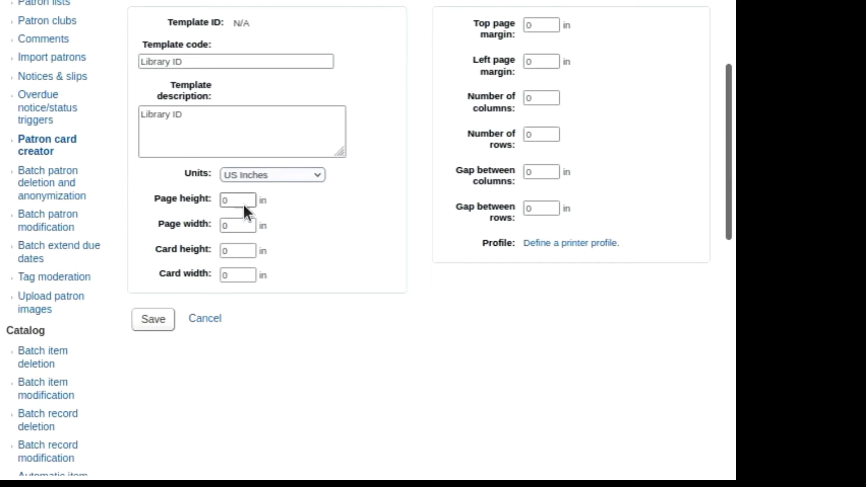
Step: Set the template's page height to 11.7 in and page width to 8.3 in
{"action": "double_click", "coordinate": [229, 202]}
{"action": "type", "text": "11"}
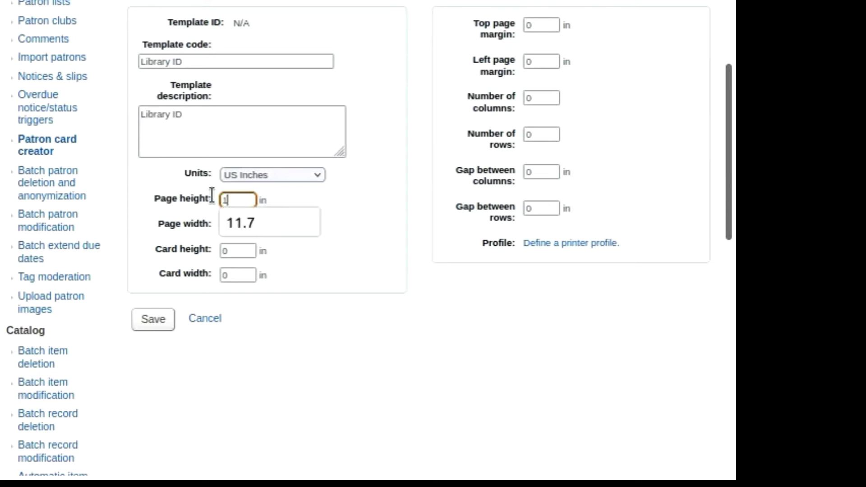
{"action": "type", "text": ".7"}
{"action": "left_click", "coordinate": [345, 260]}
{"action": "left_click", "coordinate": [244, 228]}
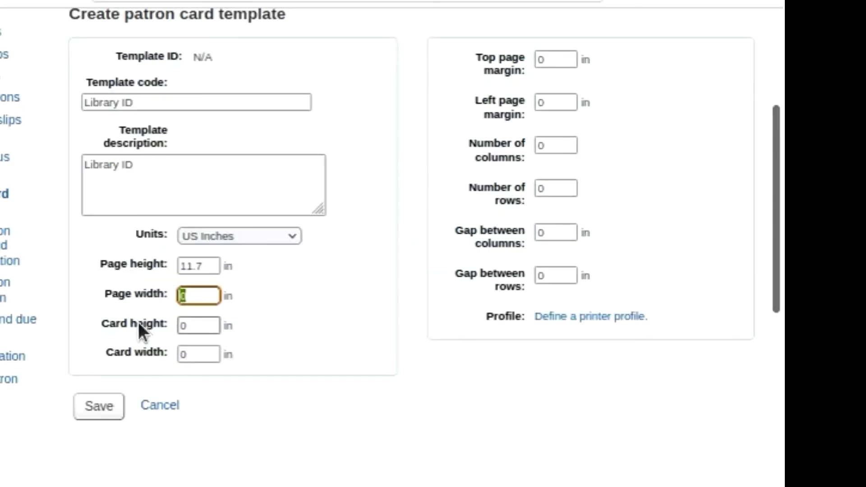
{"action": "type", "text": "8.3"}
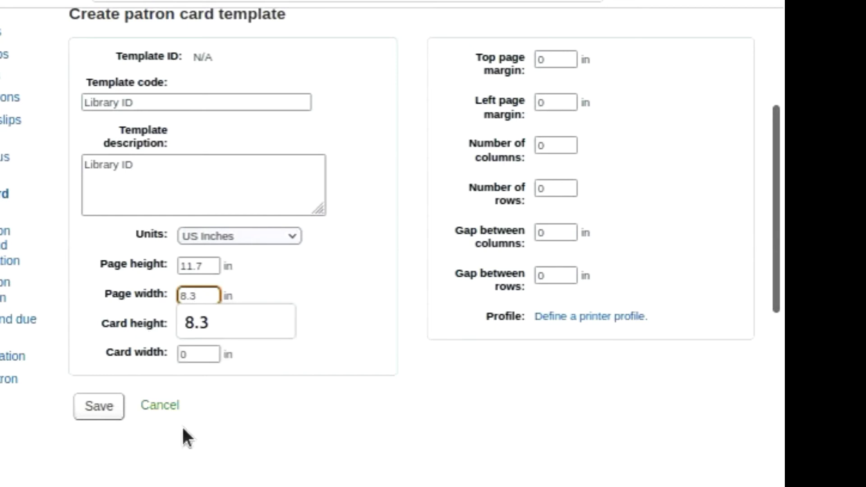
{"action": "left_click", "coordinate": [242, 449]}
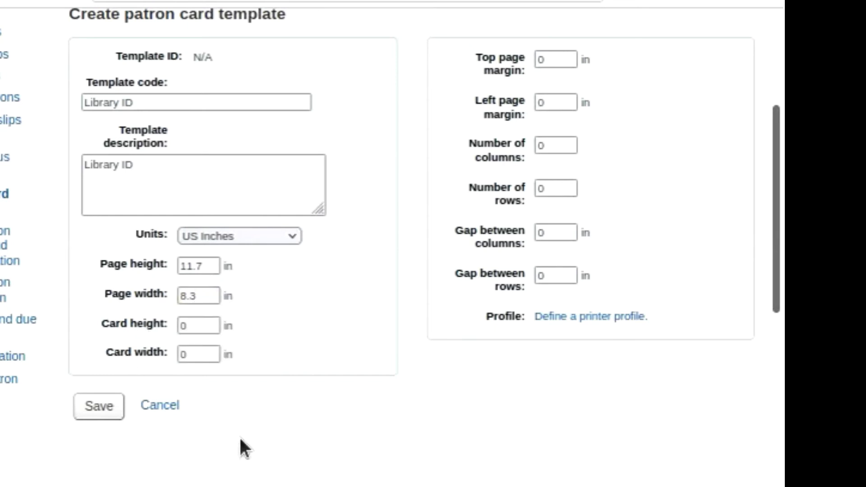
Step: Set the template's card height to 2.5 in and card width to 3.5 in
{"action": "left_click", "coordinate": [191, 326]}
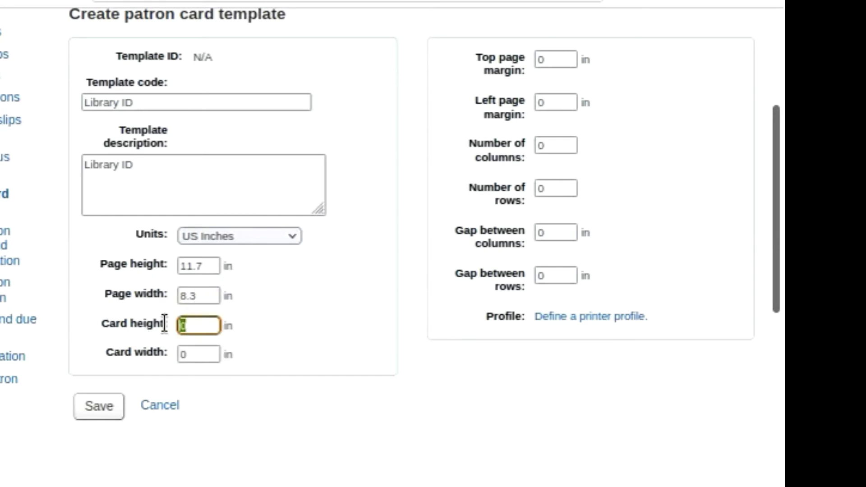
{"action": "type", "text": "2.5"}
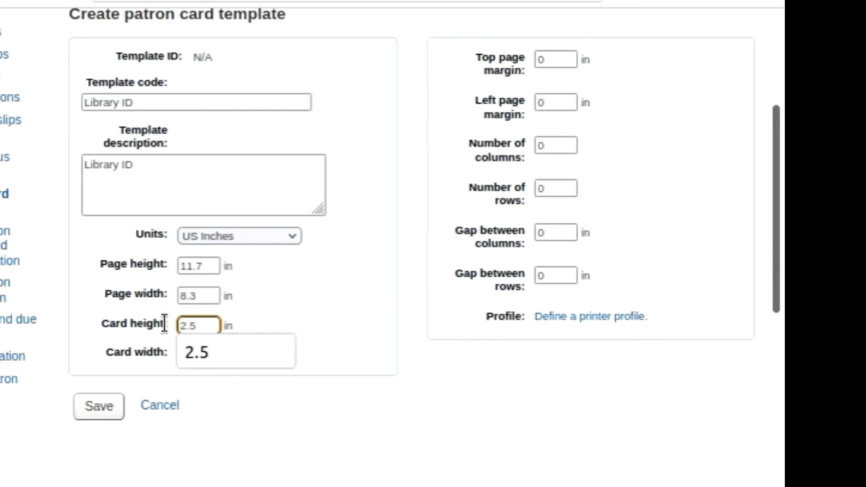
{"action": "left_click", "coordinate": [226, 424]}
{"action": "left_click", "coordinate": [193, 355]}
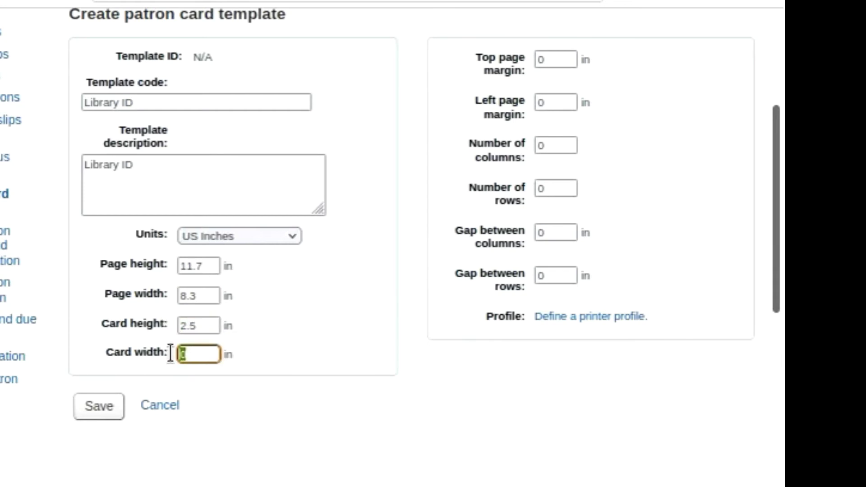
{"action": "type", "text": "3"}
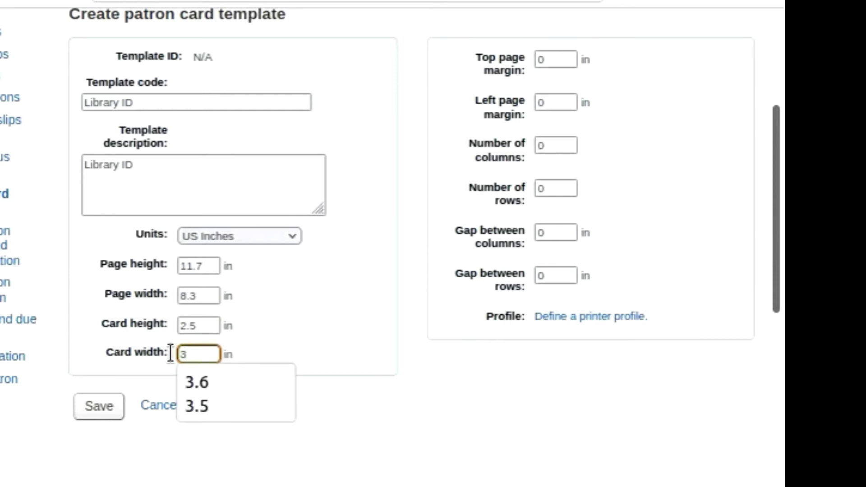
{"action": "type", "text": ".5"}
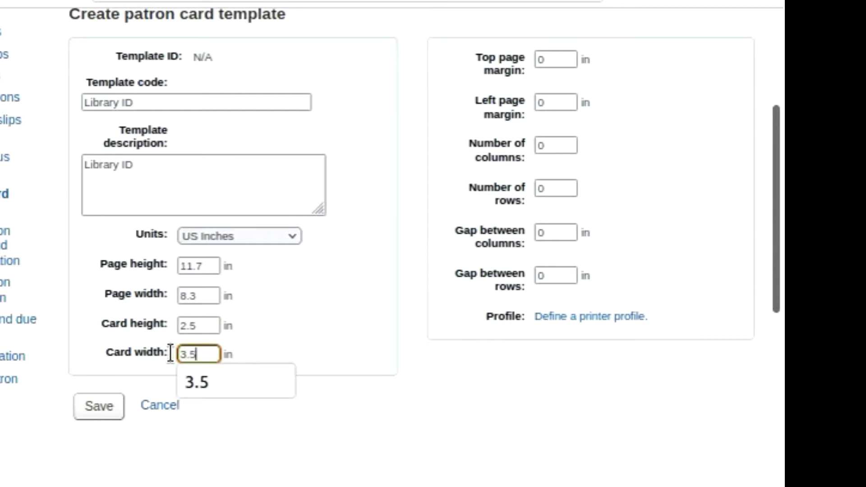
{"action": "left_click", "coordinate": [213, 458]}
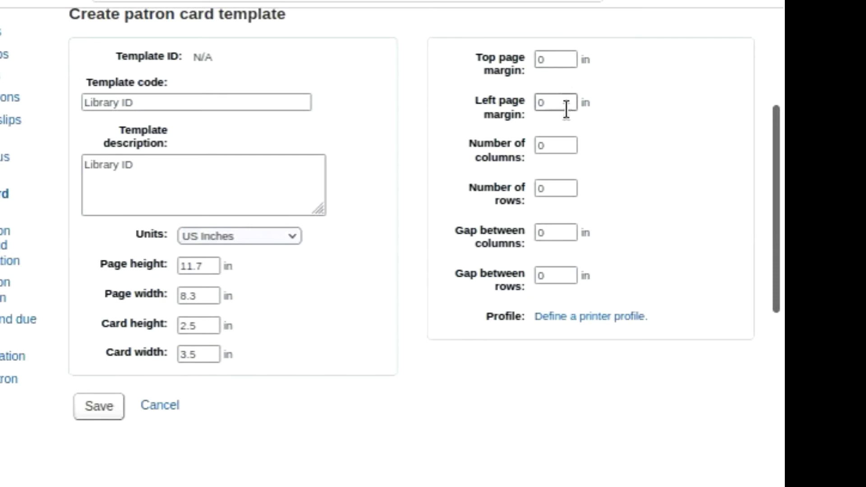
Step: Set the template's top page margin to 0.6875 in and left page margin to 0.5 in
{"action": "scroll", "coordinate": [566, 109], "scroll_direction": "up", "scroll_amount": 3}
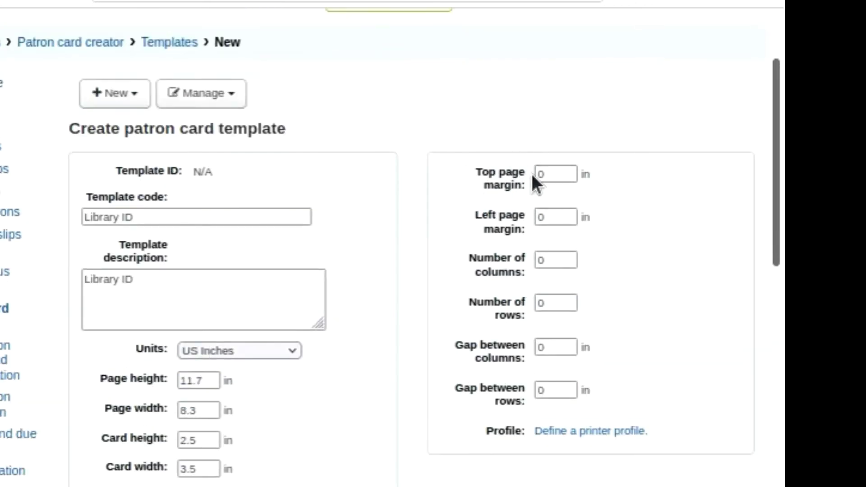
{"action": "left_click_drag", "start_coordinate": [552, 174], "coordinate": [517, 173]}
{"action": "type", "text": "0.6875"}
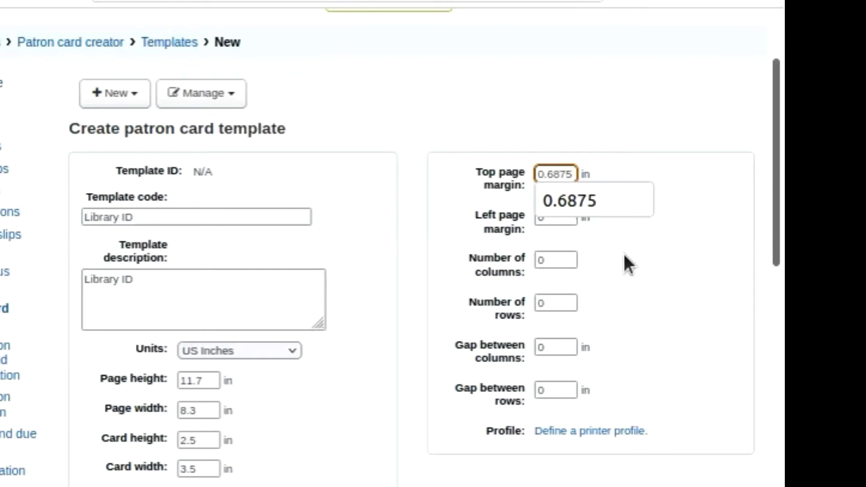
{"action": "left_click_drag", "start_coordinate": [567, 214], "coordinate": [524, 219]}
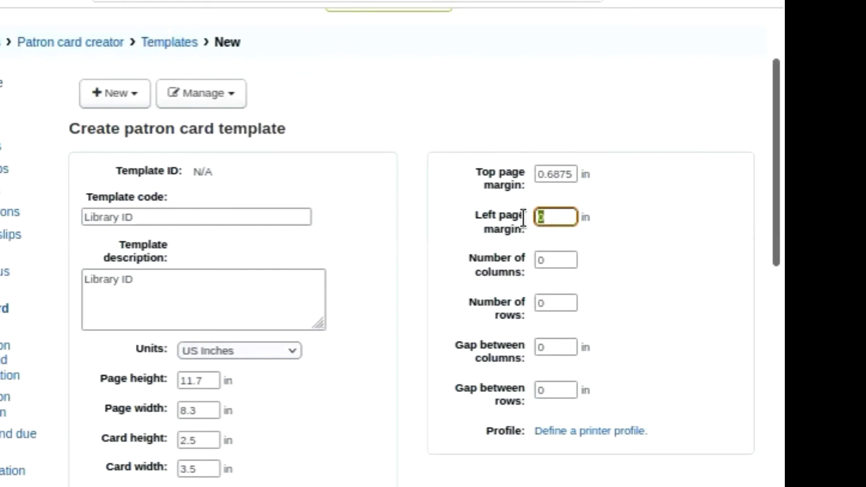
{"action": "type", "text": "0.5"}
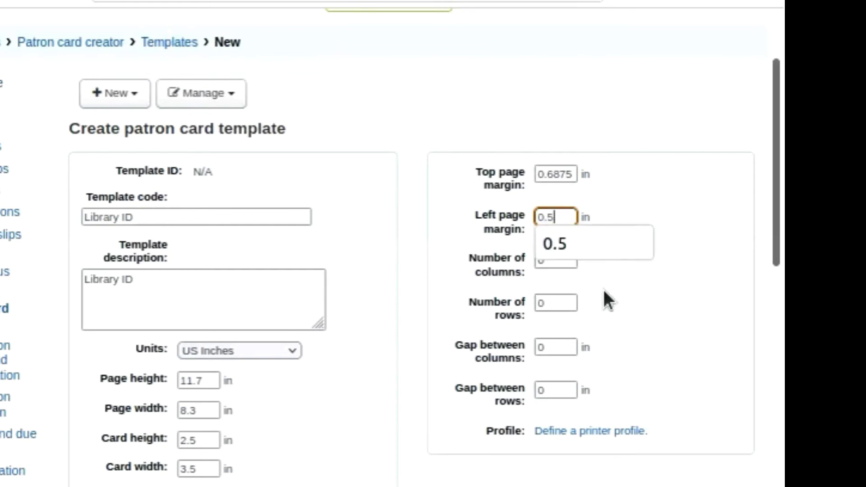
Step: Set the template's card grid to 2 columns and 4 rows
{"action": "left_click", "coordinate": [546, 262]}
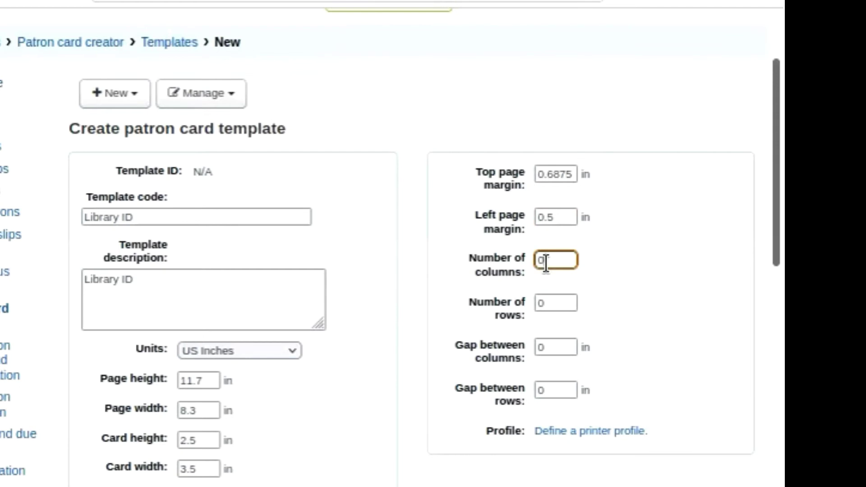
{"action": "key", "text": "BackSpace"}
{"action": "type", "text": "2"}
{"action": "key", "text": "Tab"}
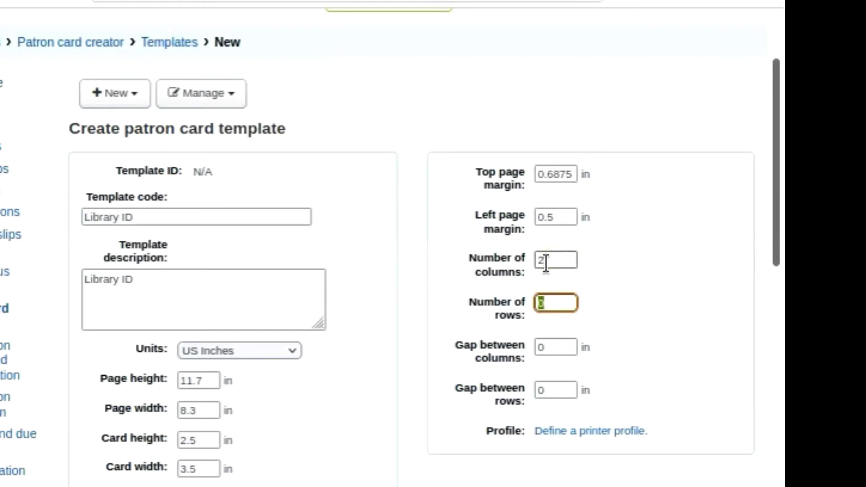
{"action": "type", "text": "4"}
{"action": "key", "text": "Tab"}
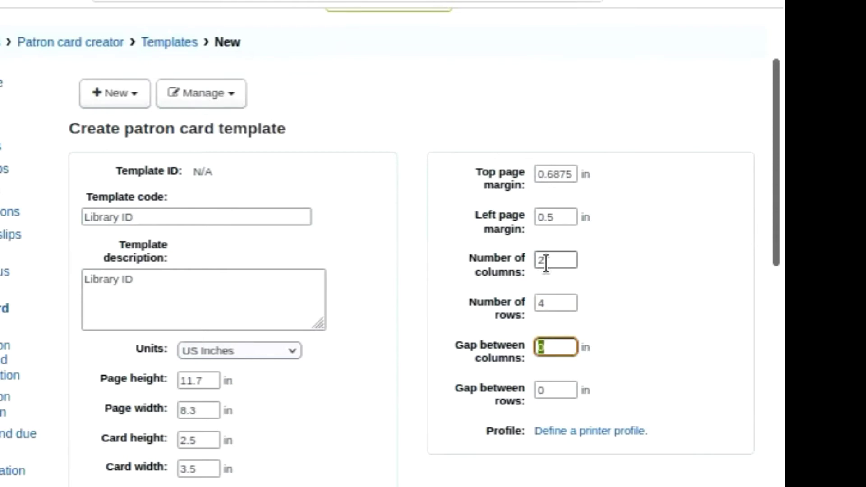
Step: Set the gap between columns and the gap between rows to 0.2 in each
{"action": "type", "text": "0.2"}
{"action": "key", "text": "Tab"}
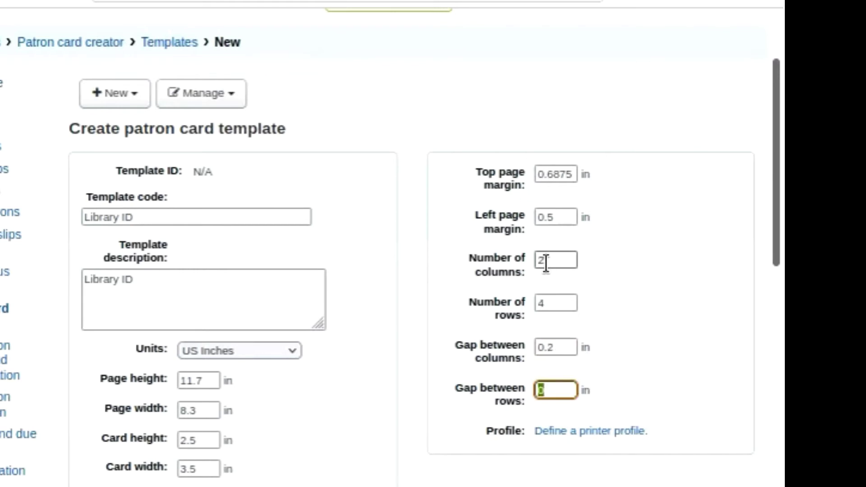
{"action": "type", "text": "0.2"}
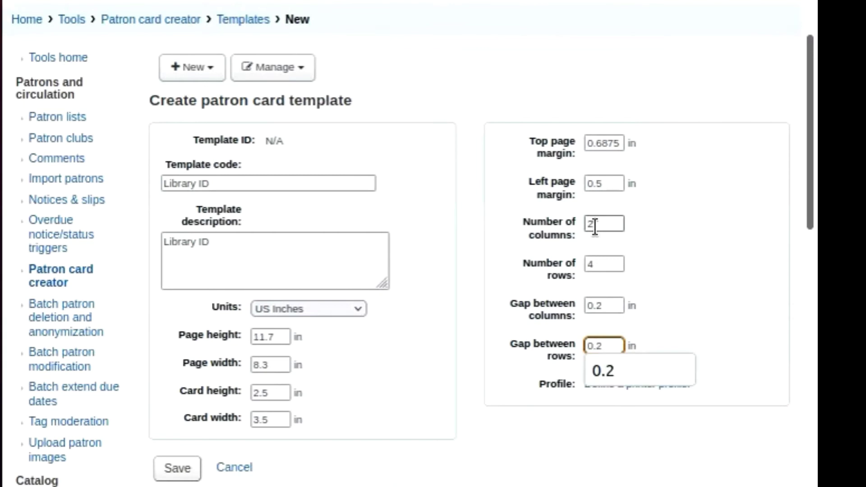
{"action": "key", "text": "Tab"}
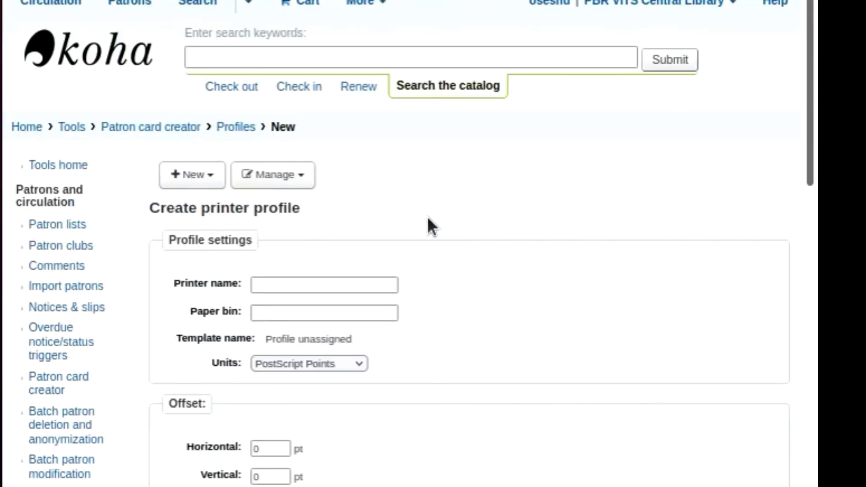
Step: Look over the new printer profile form, including its profile settings, offset and creep fields
{"action": "scroll", "coordinate": [426, 216], "scroll_direction": "down", "scroll_amount": 5}
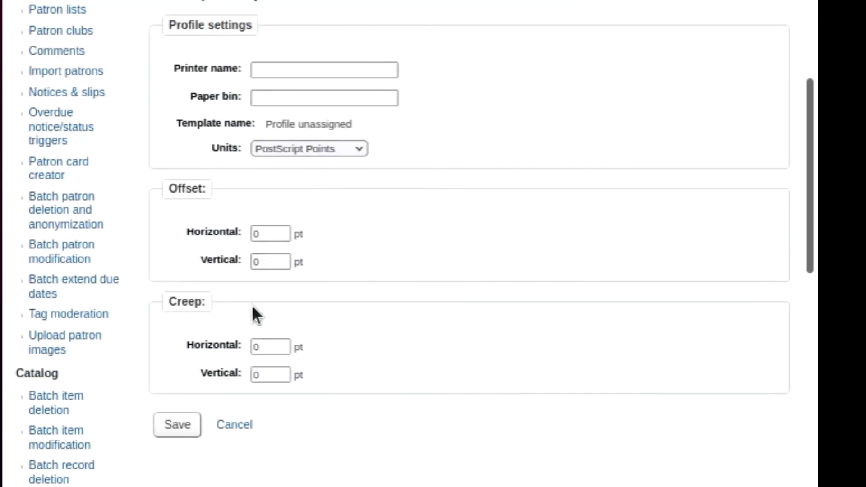
{"action": "scroll", "coordinate": [261, 140], "scroll_direction": "up", "scroll_amount": 5}
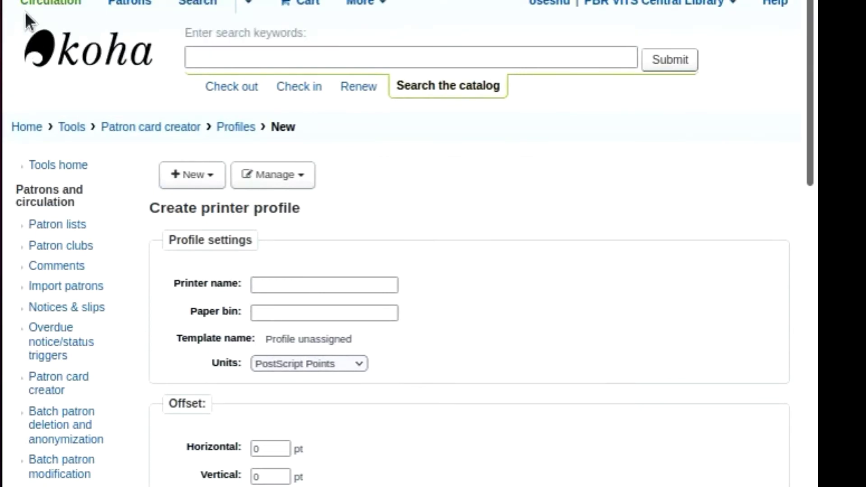
Step: Return to the unsaved Library ID card template form and save the template
{"action": "key", "text": "alt+Left"}
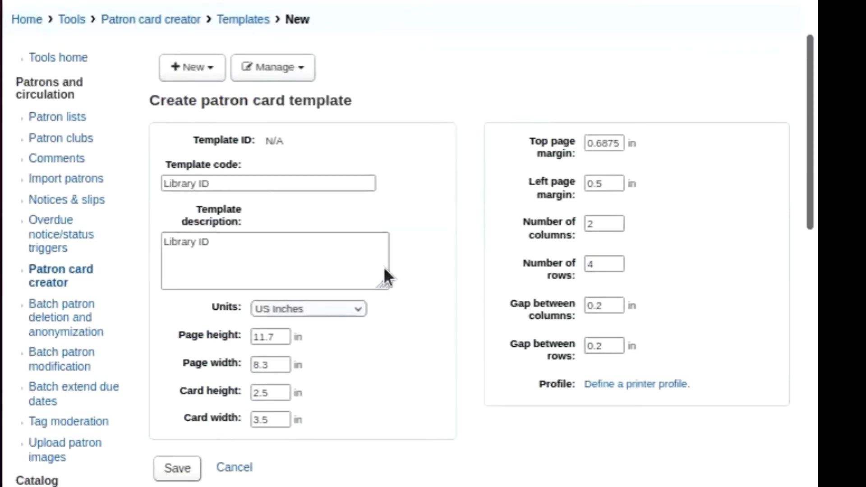
{"action": "left_click", "coordinate": [175, 471]}
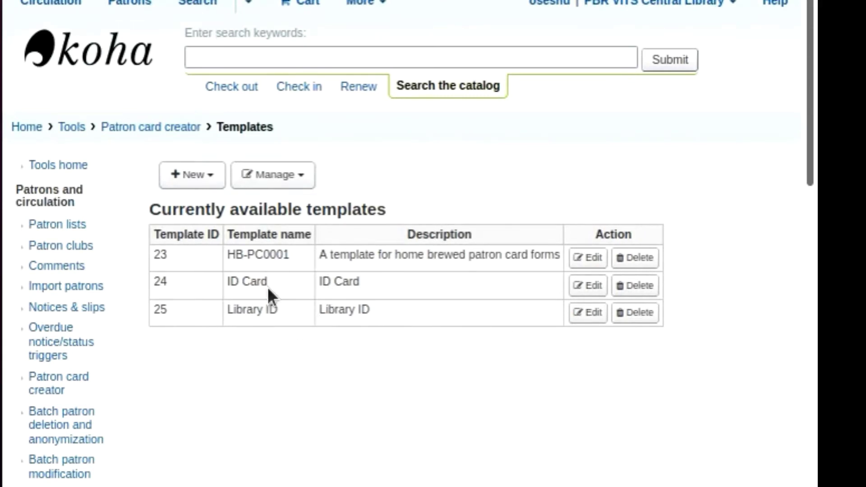
Step: Start a new patron card layout and name it Library ID
{"action": "left_click", "coordinate": [207, 181]}
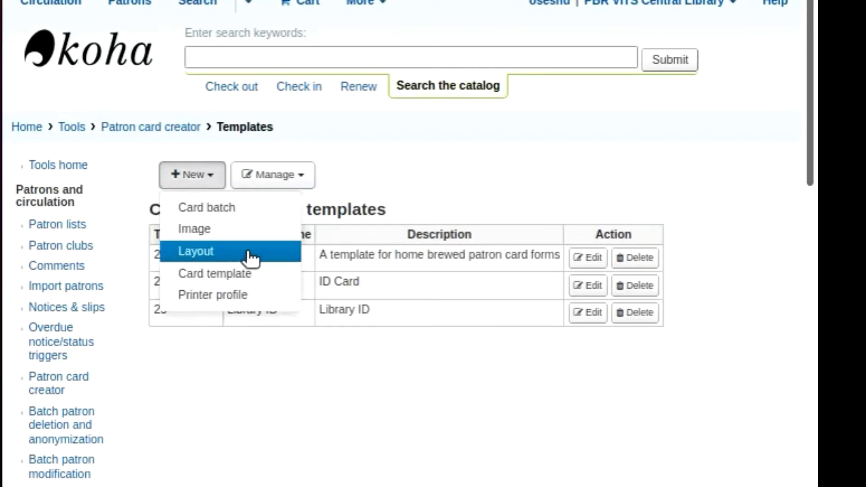
{"action": "left_click", "coordinate": [209, 252]}
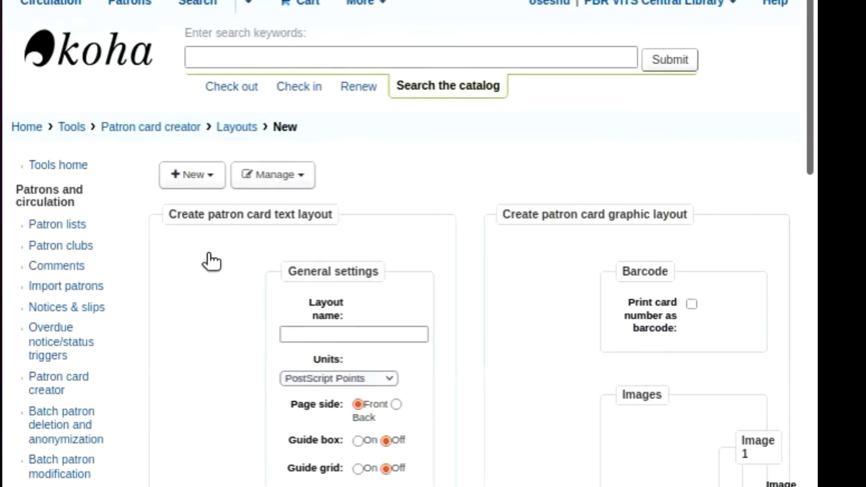
{"action": "left_click", "coordinate": [319, 329]}
{"action": "type", "text": "L"}
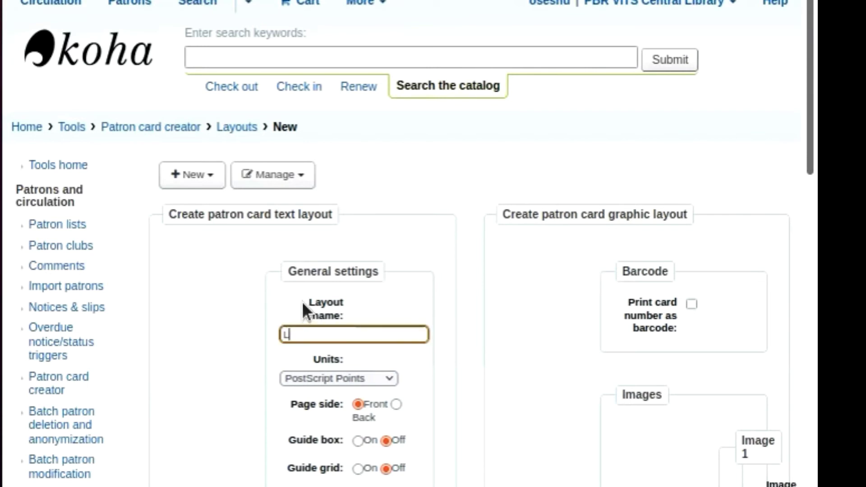
{"action": "type", "text": "ibrary l"}
{"action": "type", "text": "D"}
Step: Enlarge the browser's page zoom so the layout form's text field sections are fully readable
{"action": "scroll", "coordinate": [386, 349], "scroll_direction": "down", "scroll_amount": 1}
{"action": "scroll", "coordinate": [386, 349], "scroll_direction": "down", "scroll_amount": 2}
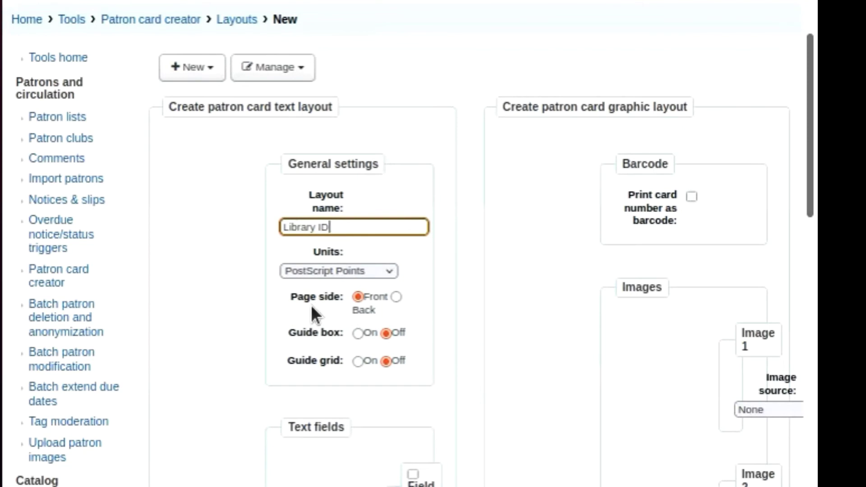
{"action": "scroll", "coordinate": [361, 301], "scroll_direction": "down", "scroll_amount": 3}
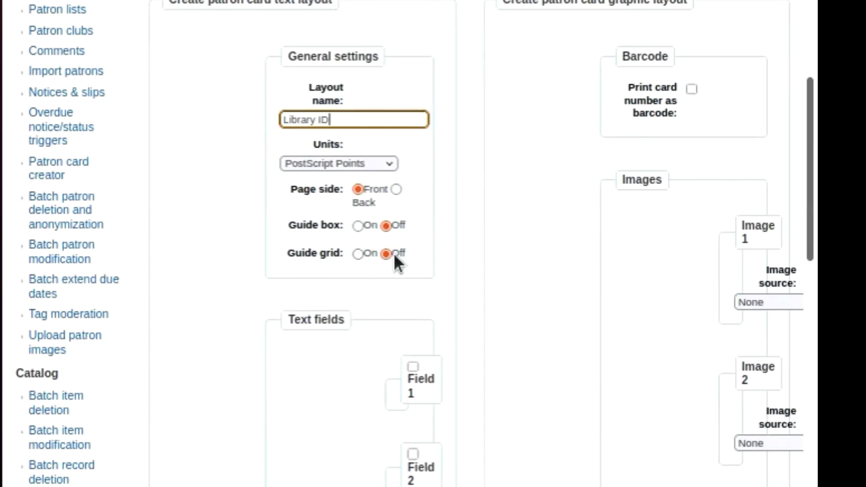
{"action": "scroll", "coordinate": [444, 343], "scroll_direction": "down", "scroll_amount": 2}
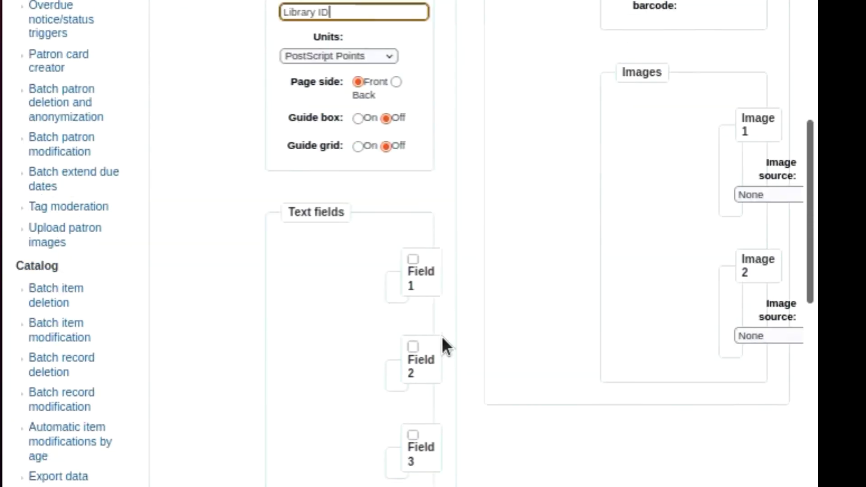
{"action": "scroll", "coordinate": [444, 348], "scroll_direction": "up", "scroll_amount": 2}
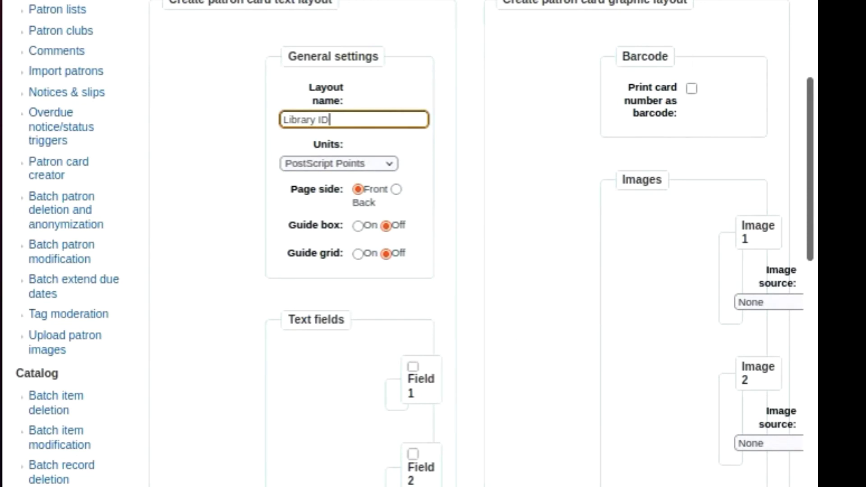
{"action": "left_click", "coordinate": [794, 1]}
{"action": "left_click", "coordinate": [732, 486]}
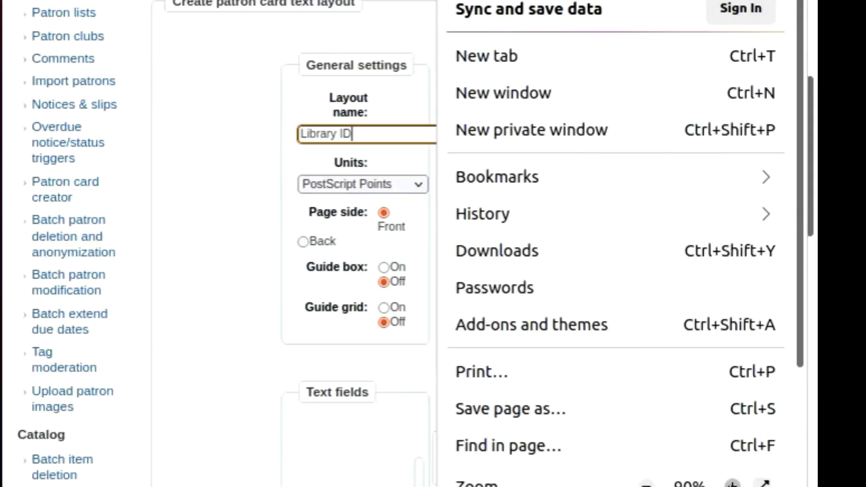
{"action": "left_click", "coordinate": [733, 486]}
{"action": "left_click", "coordinate": [545, 436]}
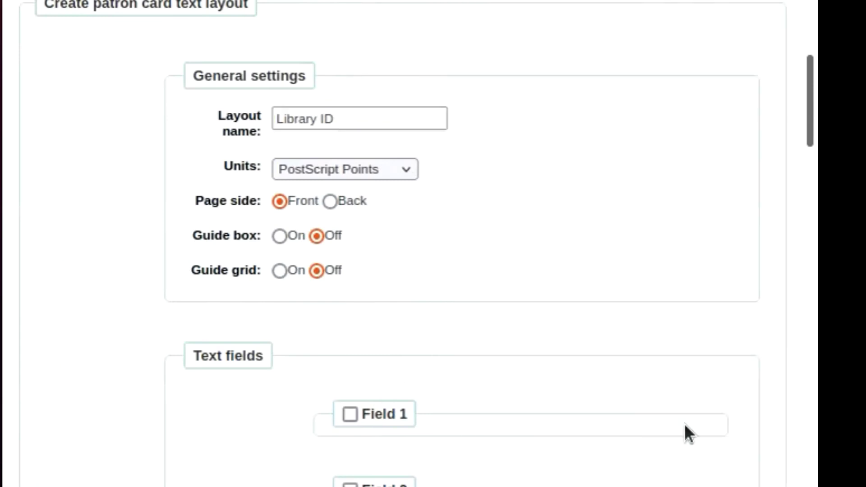
Step: Enable text Field 1 of the layout and begin its text with the label "Name:"
{"action": "scroll", "coordinate": [654, 366], "scroll_direction": "down", "scroll_amount": 3}
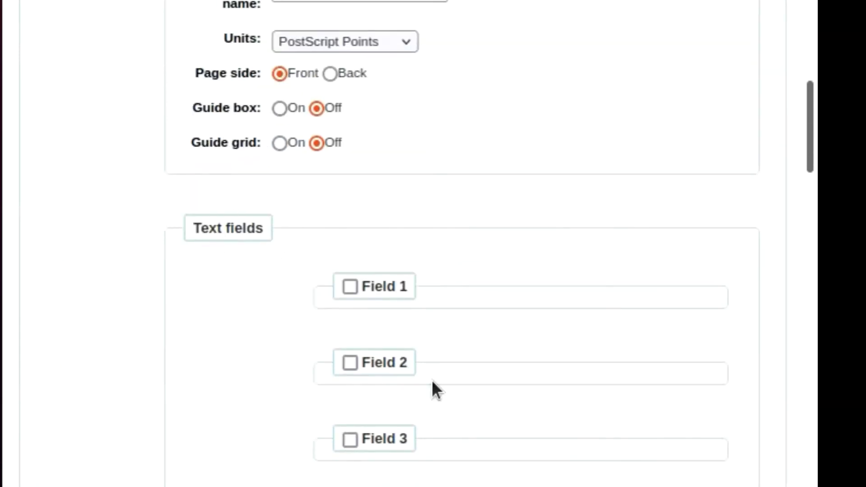
{"action": "left_click", "coordinate": [350, 287]}
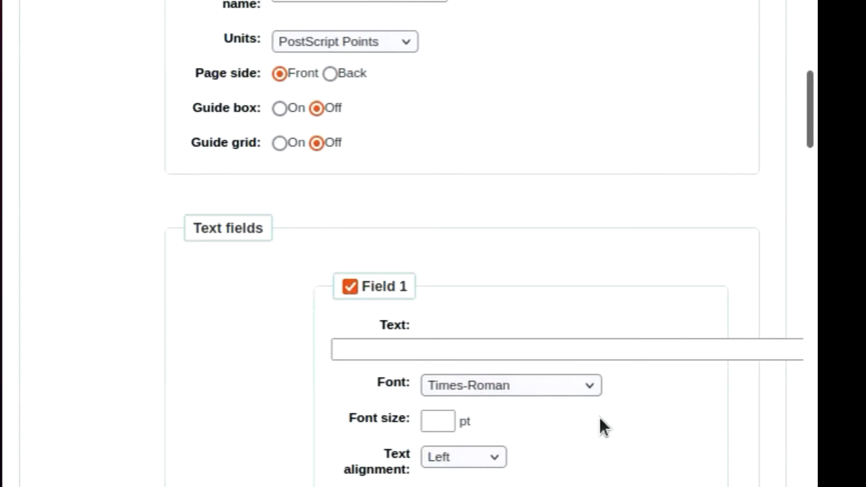
{"action": "scroll", "coordinate": [437, 323], "scroll_direction": "down", "scroll_amount": 3}
{"action": "left_click", "coordinate": [383, 223]}
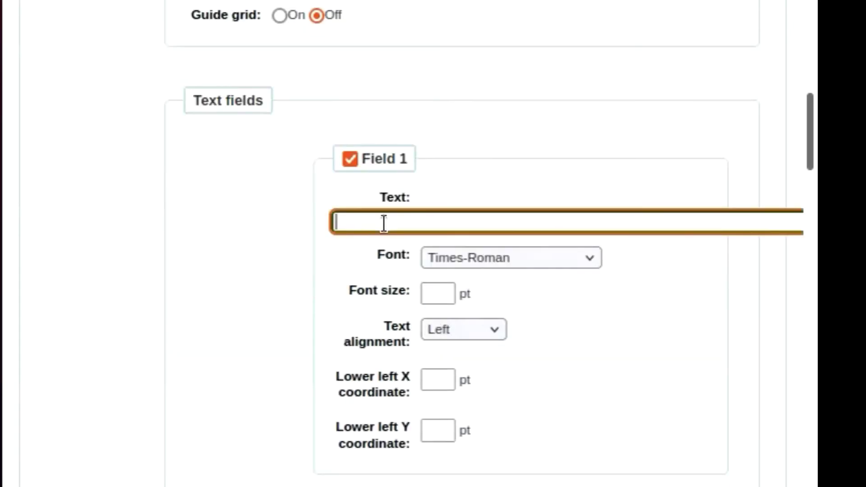
{"action": "type", "text": "N"}
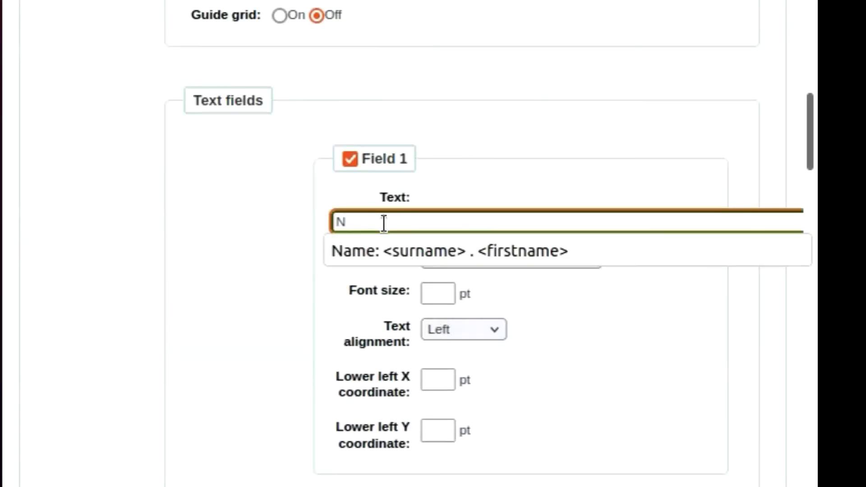
{"action": "type", "text": "ame:"}
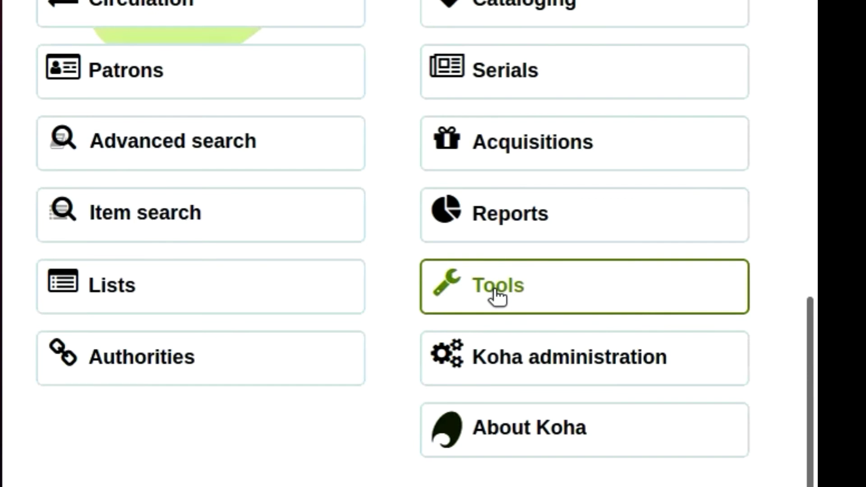
Step: Open Koha's patron import page and examine the list of patron field names in its notes, such as surname, firstname and categorycode
{"action": "left_click", "coordinate": [497, 295]}
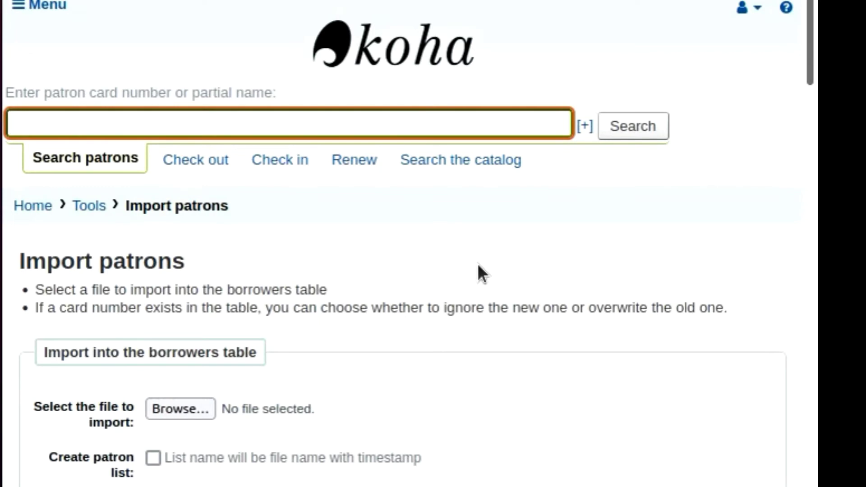
{"action": "scroll", "coordinate": [478, 266], "scroll_direction": "down", "scroll_amount": 3}
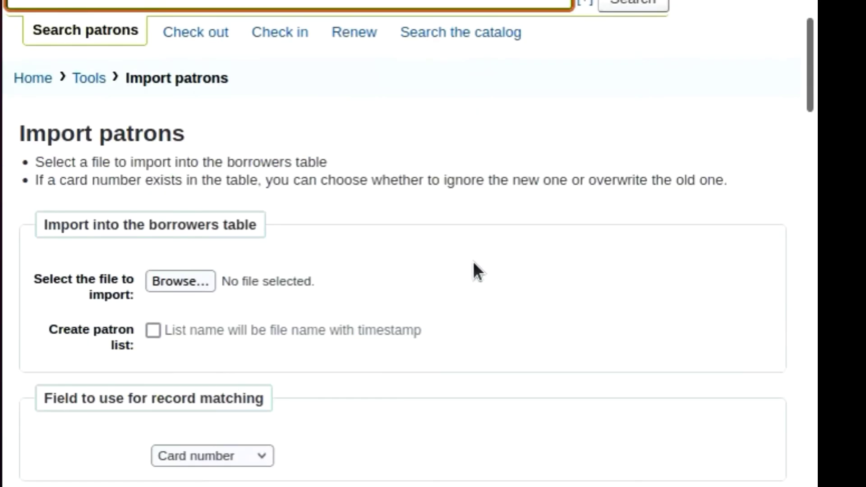
{"action": "scroll", "coordinate": [473, 262], "scroll_direction": "down", "scroll_amount": 15}
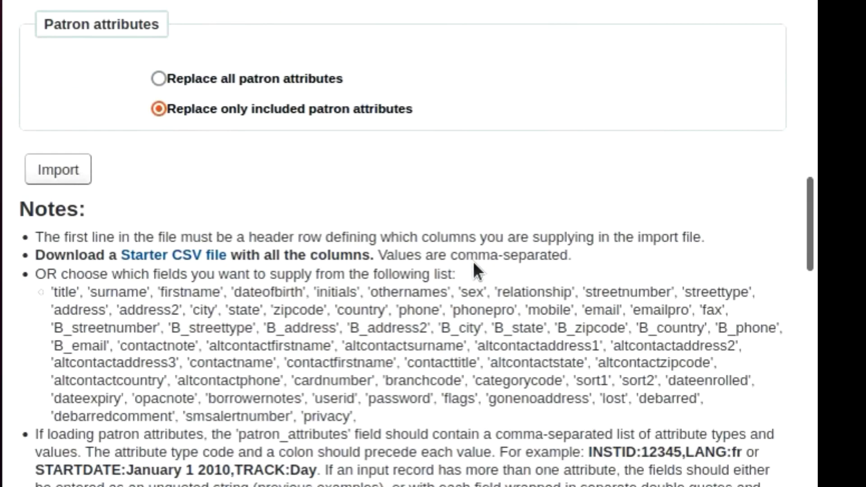
{"action": "scroll", "coordinate": [472, 261], "scroll_direction": "down", "scroll_amount": 3}
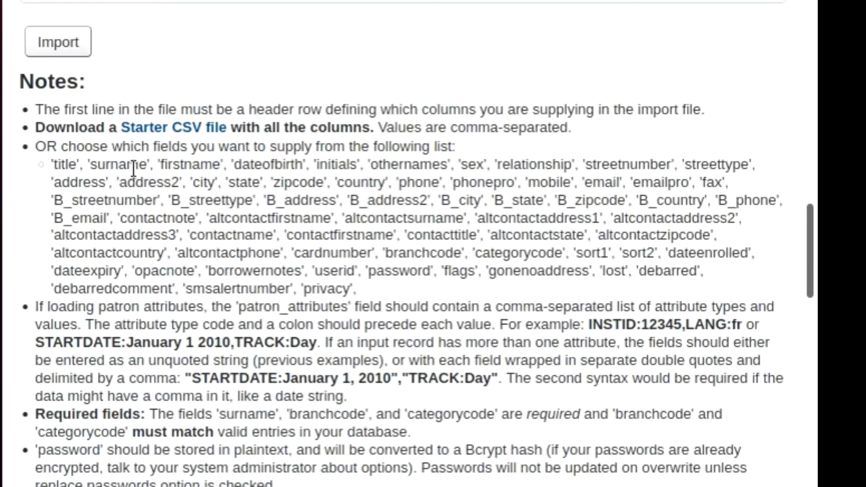
{"action": "left_click_drag", "start_coordinate": [97, 165], "coordinate": [282, 165]}
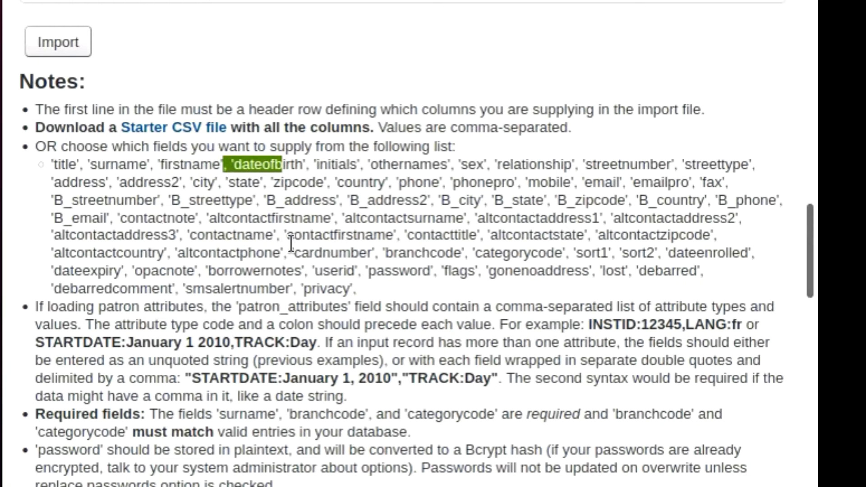
{"action": "left_click_drag", "start_coordinate": [481, 254], "coordinate": [563, 254]}
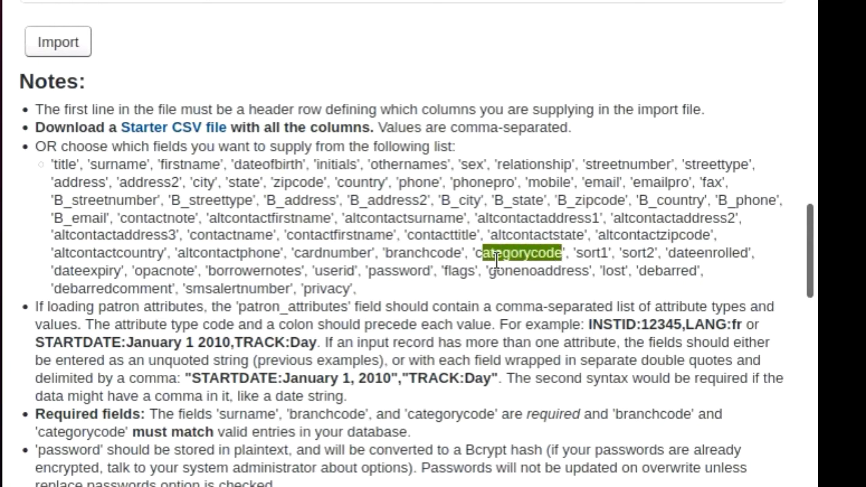
{"action": "left_click_drag", "start_coordinate": [53, 271], "coordinate": [132, 271]}
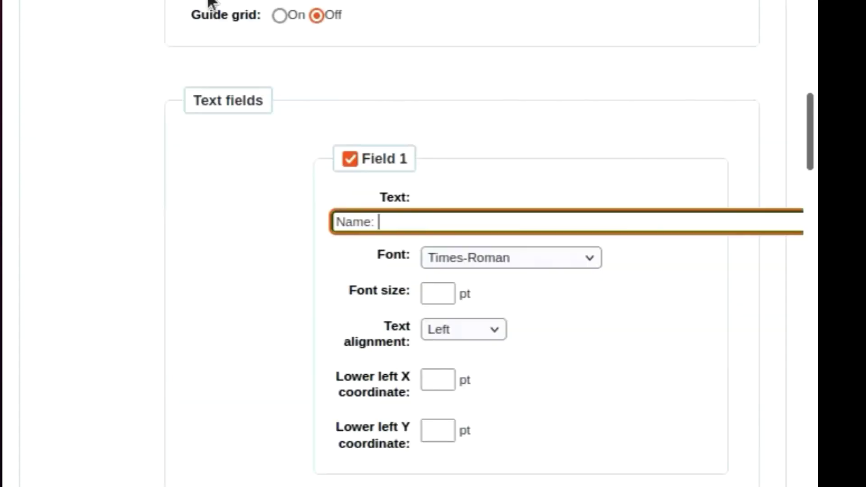
Step: Complete the text of Field 1 in the card layout as "Name: <surname> . <firstname>"
{"action": "left_click", "coordinate": [387, 222]}
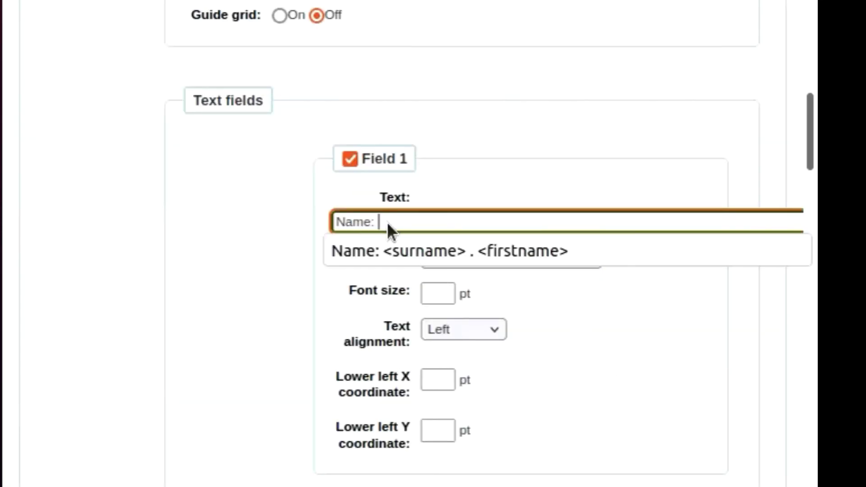
{"action": "left_click", "coordinate": [394, 255]}
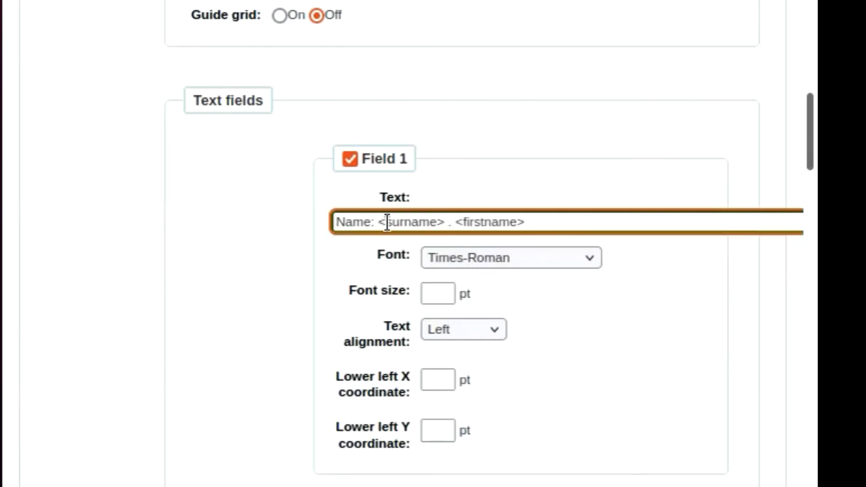
{"action": "left_click", "coordinate": [534, 223]}
{"action": "left_click", "coordinate": [533, 226]}
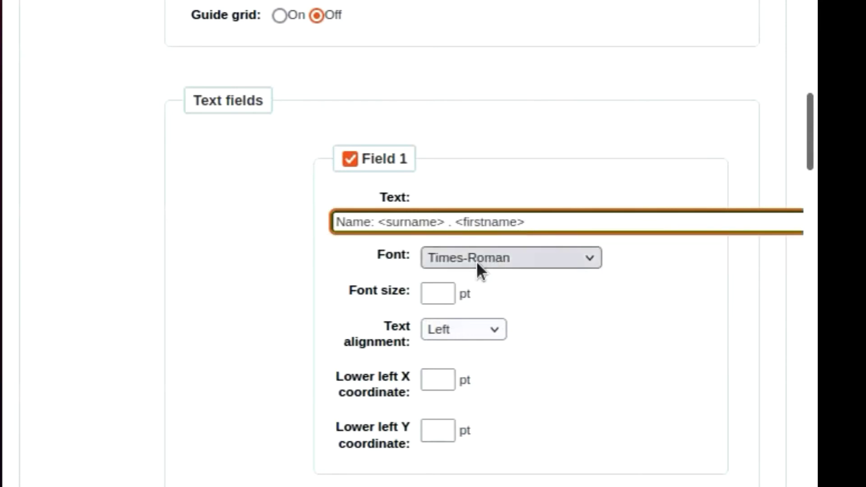
Step: Keep Times-Roman as Field 1's font and set its font size to 10 pt
{"action": "left_click", "coordinate": [575, 258]}
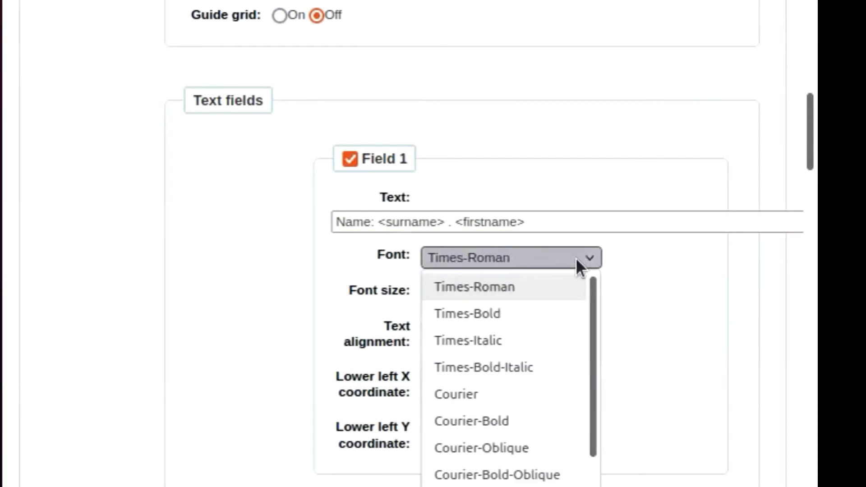
{"action": "left_click", "coordinate": [577, 261]}
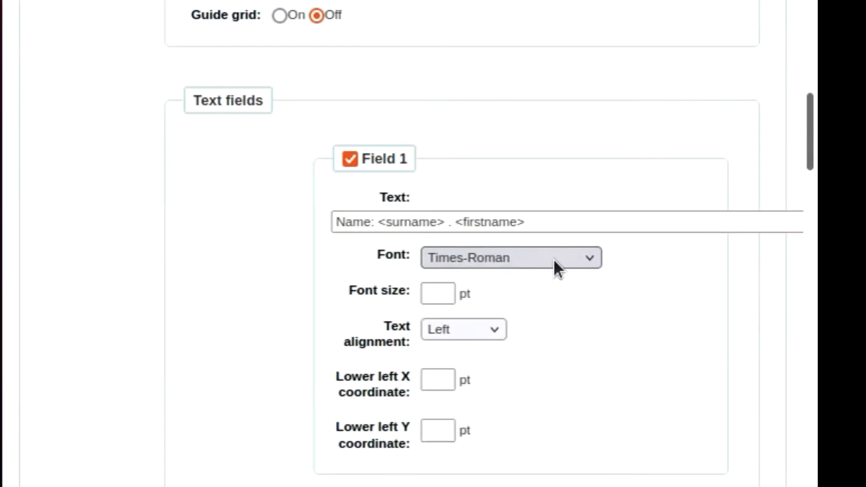
{"action": "left_click", "coordinate": [440, 288]}
{"action": "type", "text": "1"}
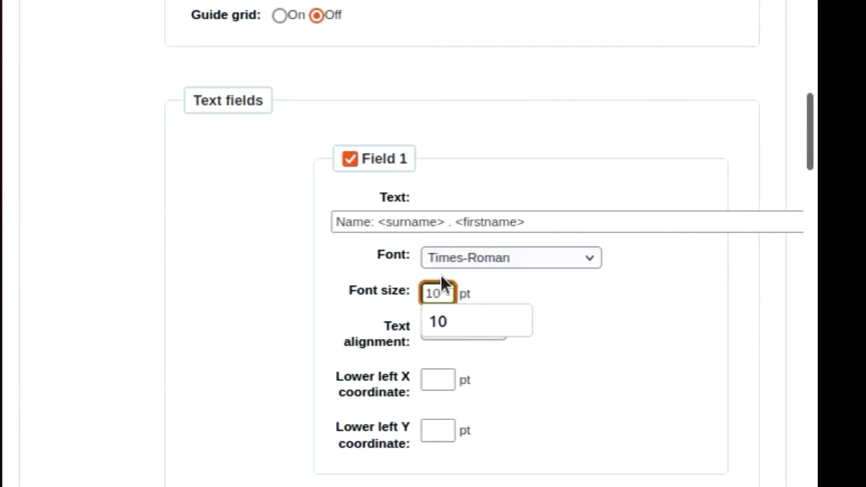
{"action": "type", "text": "0"}
Step: Set Field 1's lower left X coordinate to 85 pt and lower left Y coordinate to 100 pt
{"action": "left_click", "coordinate": [445, 375]}
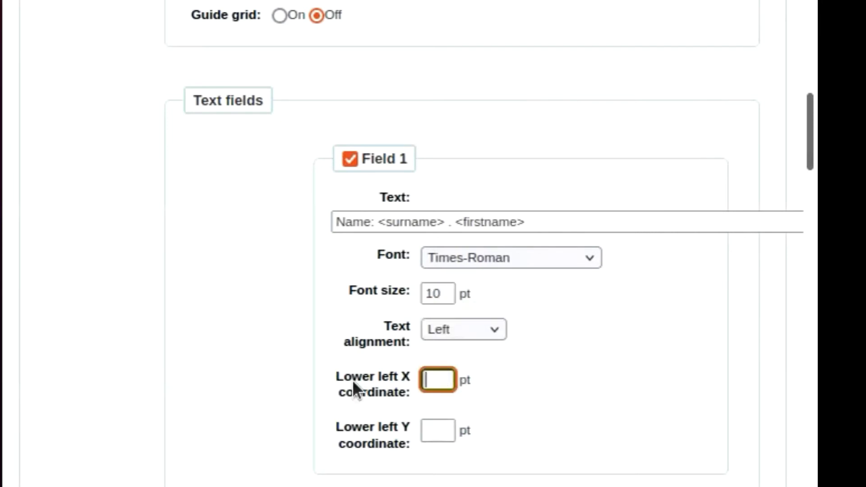
{"action": "left_click", "coordinate": [430, 379]}
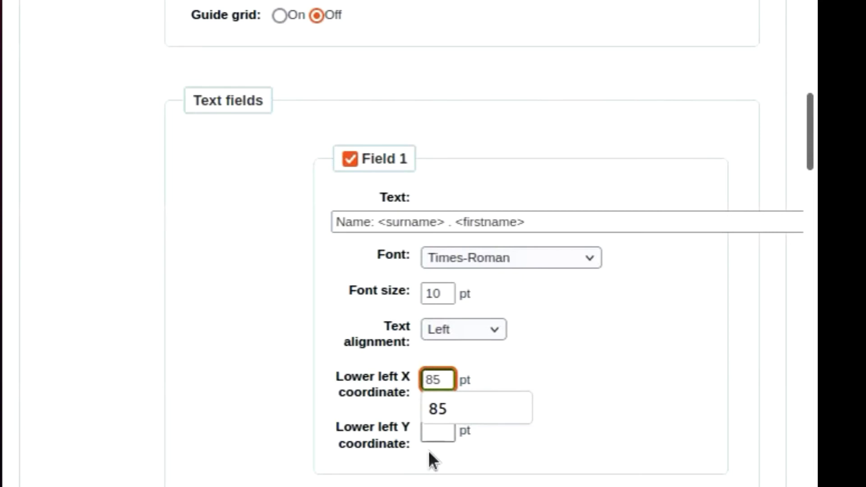
{"action": "key", "text": "Tab"}
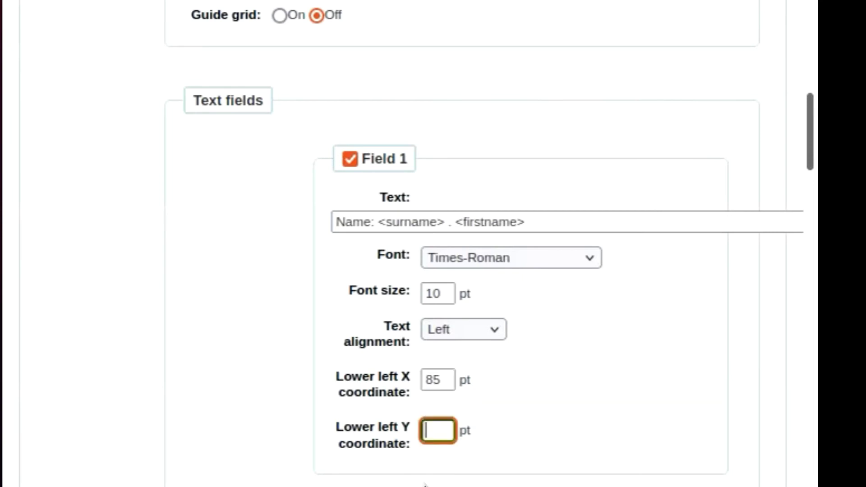
{"action": "type", "text": "100"}
{"action": "left_click", "coordinate": [634, 424]}
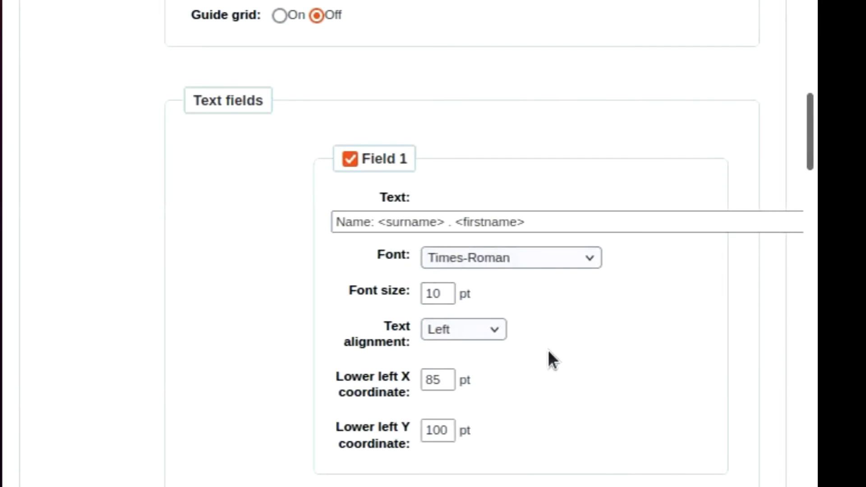
Step: Enable Field 2 in the card layout and begin its text with "Category: "
{"action": "scroll", "coordinate": [548, 359], "scroll_direction": "down", "scroll_amount": 5}
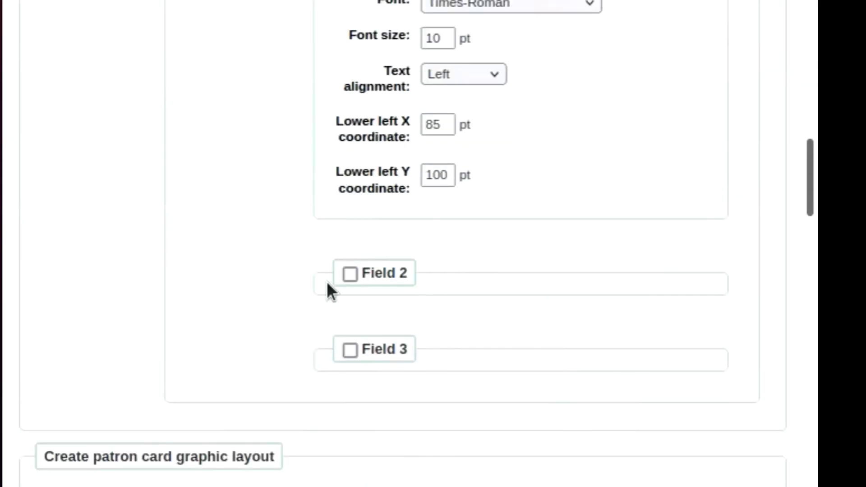
{"action": "left_click", "coordinate": [345, 278]}
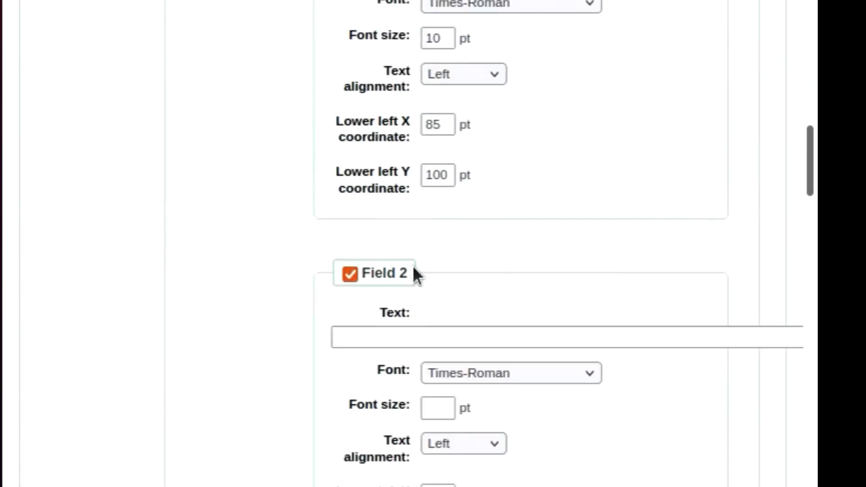
{"action": "scroll", "coordinate": [470, 280], "scroll_direction": "down", "scroll_amount": 3}
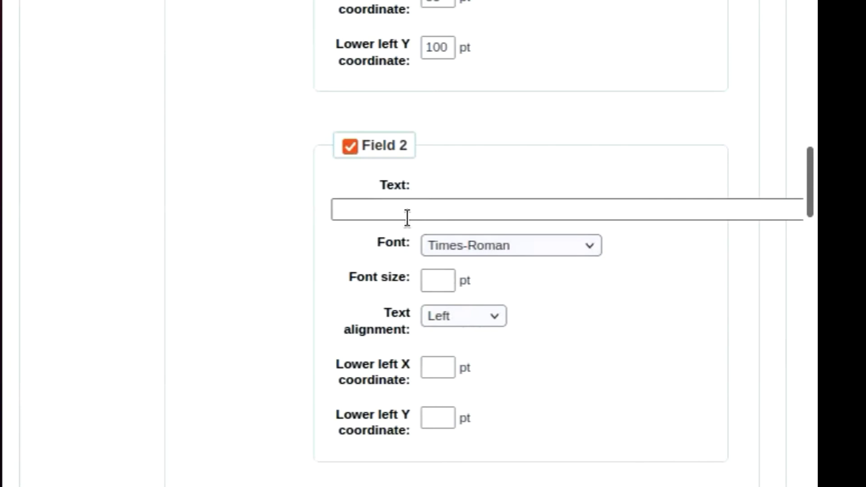
{"action": "left_click", "coordinate": [407, 212]}
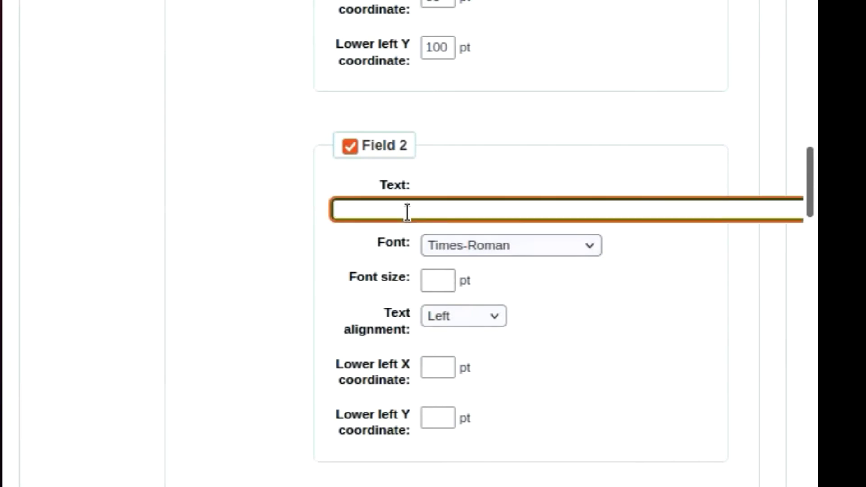
{"action": "type", "text": "Category:"}
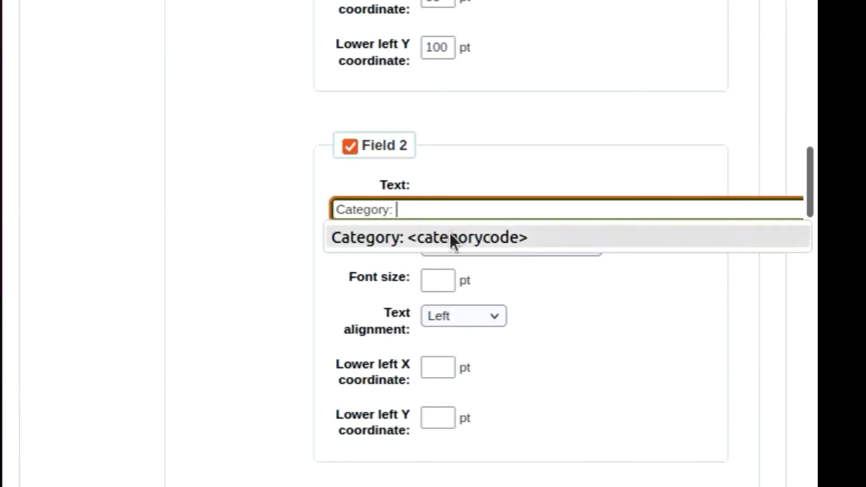
Step: Check the categorycode field name in the patron import notes and complete Field 2's text as "Category: <categorycode>"
{"action": "key", "text": "ctrl+Tab"}
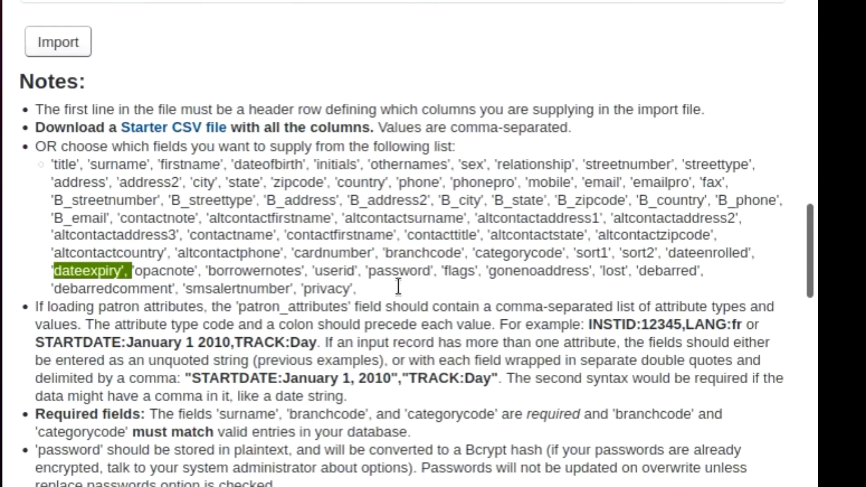
{"action": "left_click_drag", "start_coordinate": [479, 253], "coordinate": [556, 253]}
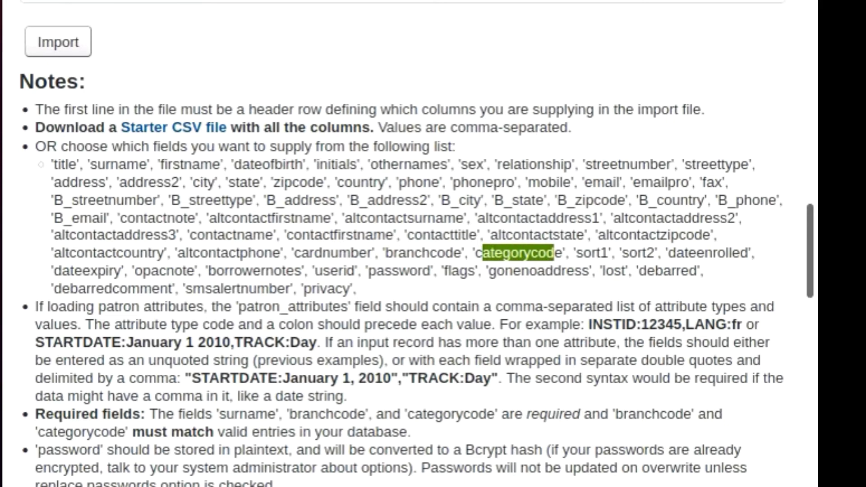
{"action": "key", "text": "ctrl+shift+Tab"}
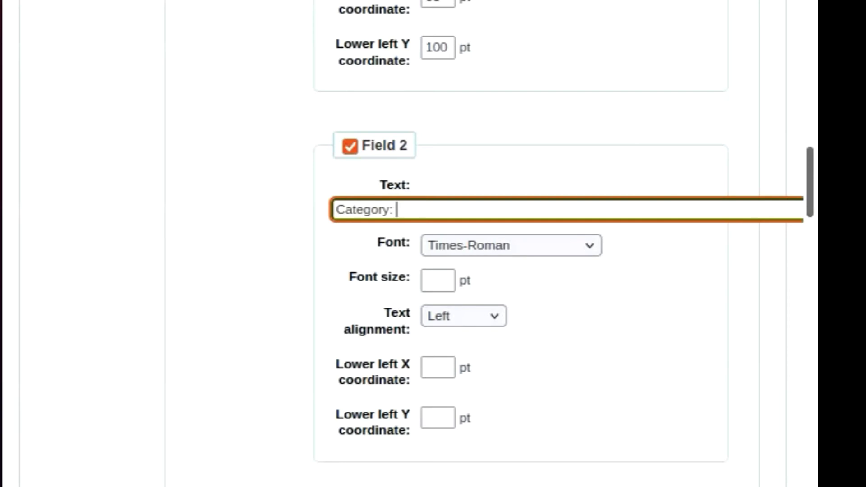
{"action": "left_click", "coordinate": [401, 216]}
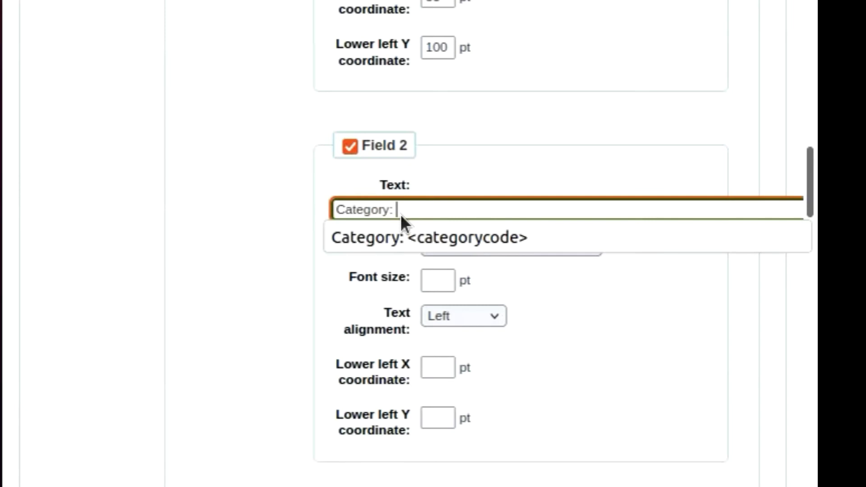
{"action": "scroll", "coordinate": [400, 214], "scroll_direction": "up", "scroll_amount": 1}
{"action": "left_click", "coordinate": [404, 241]}
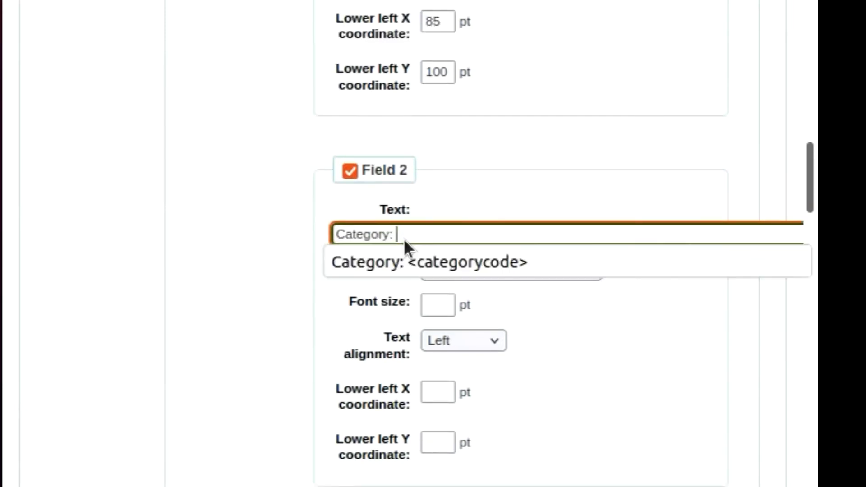
{"action": "left_click", "coordinate": [452, 264]}
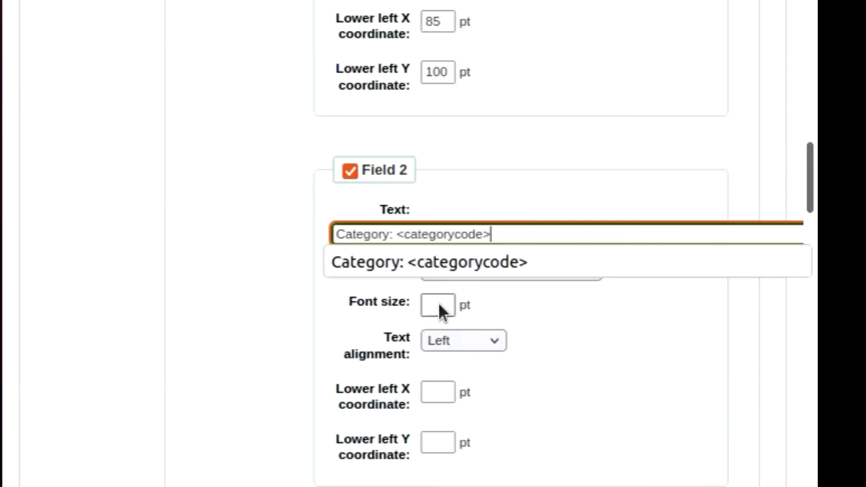
Step: Set Field 2's font size to 10 pt
{"action": "left_click", "coordinate": [438, 303]}
{"action": "type", "text": "10"}
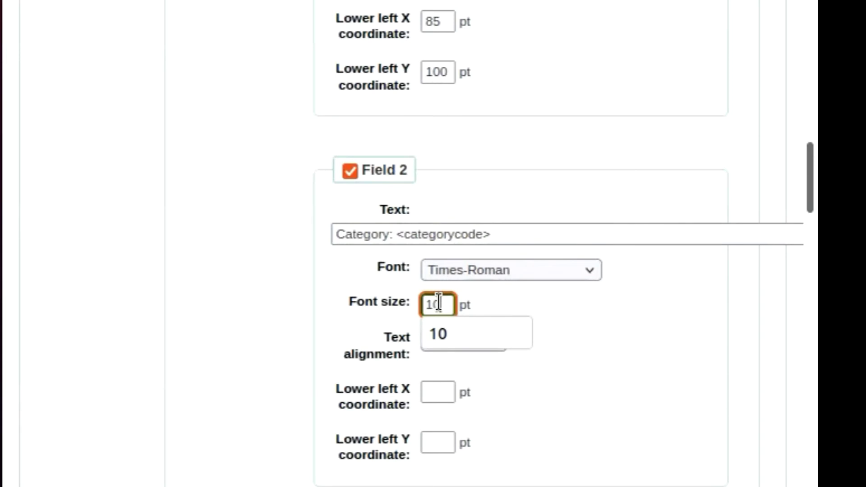
{"action": "left_click", "coordinate": [629, 349]}
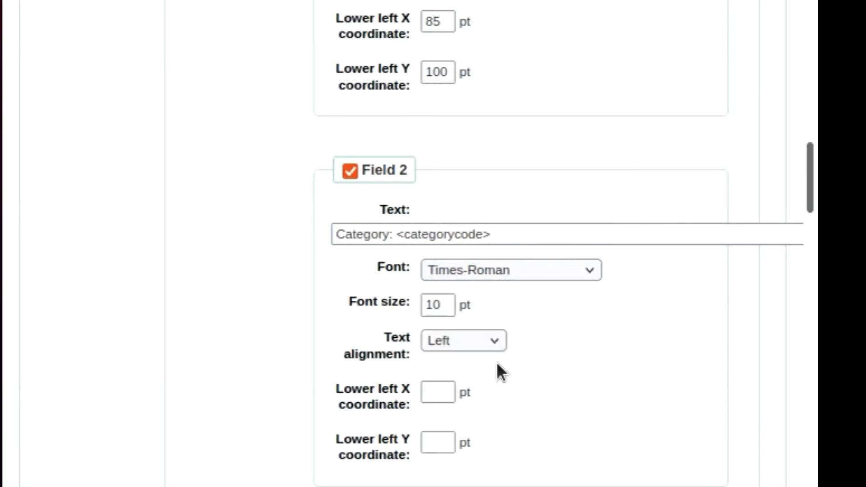
Step: Set Field 2's lower left X coordinate to 85 pt and lower left Y coordinate to 80 pt
{"action": "left_click", "coordinate": [432, 390]}
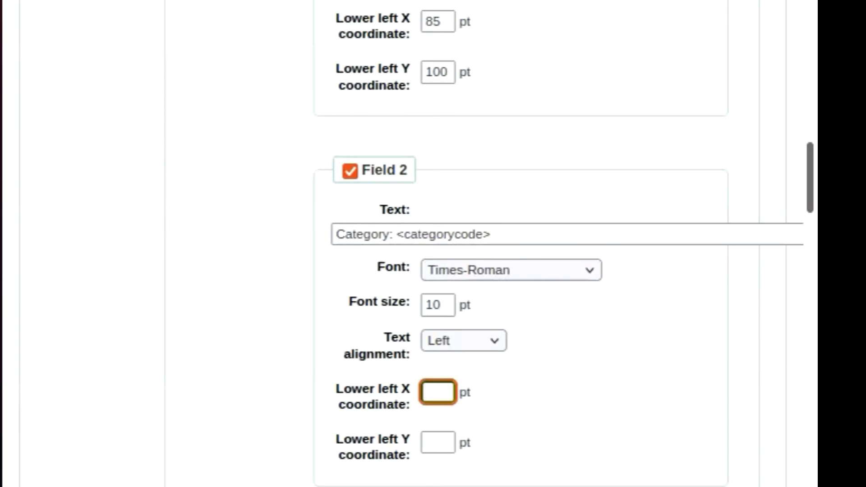
{"action": "type", "text": "85"}
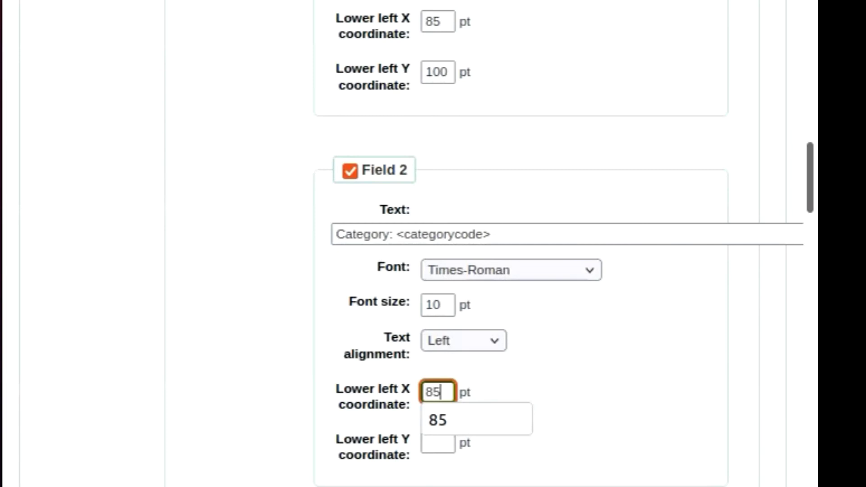
{"action": "key", "text": "Tab"}
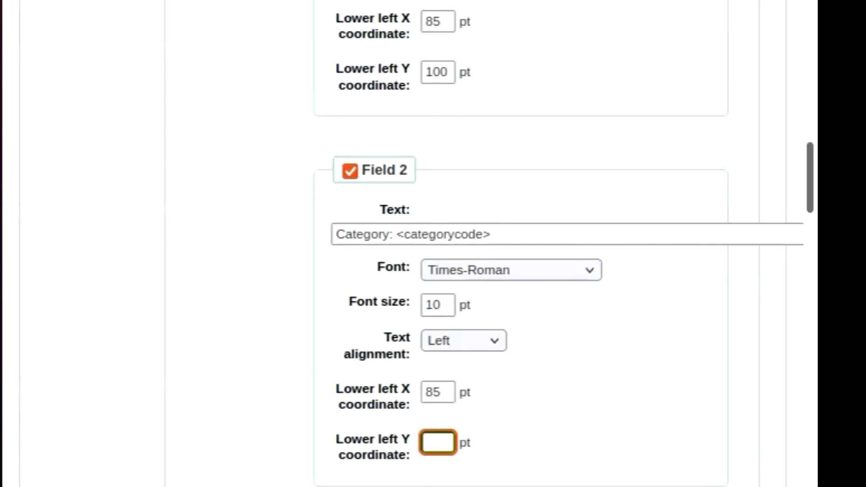
{"action": "type", "text": "8"}
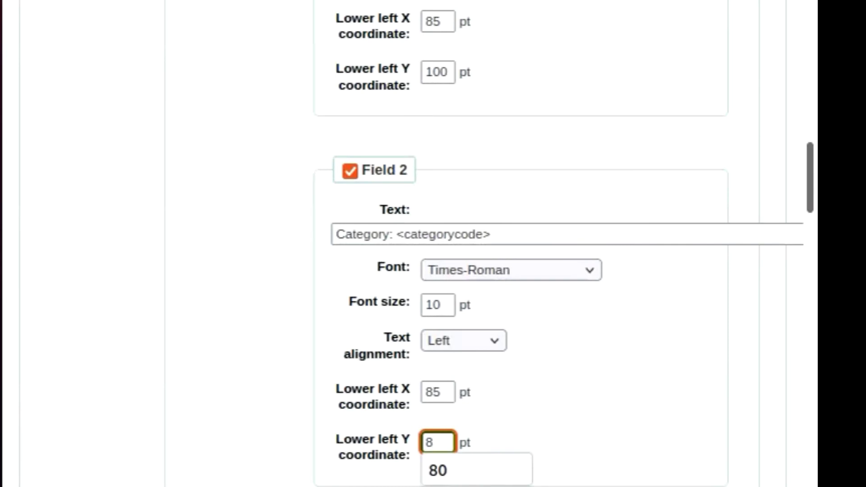
{"action": "type", "text": "0"}
{"action": "key", "text": "Tab"}
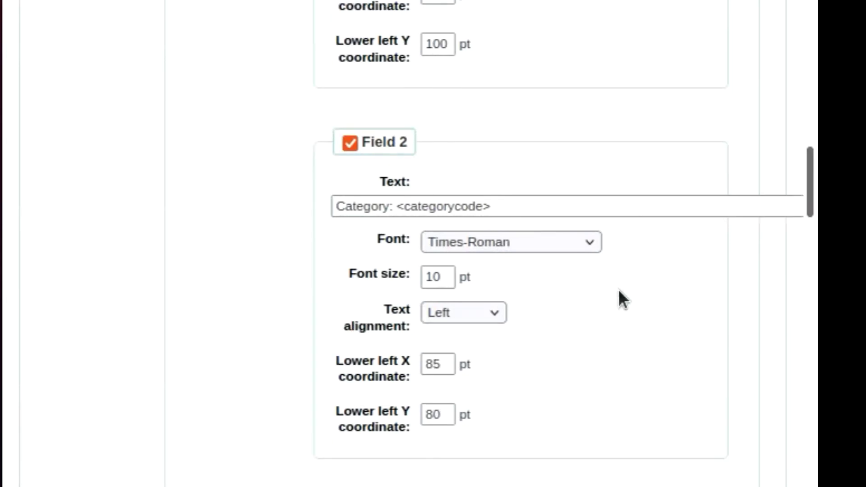
Step: Enable Field 3 in the card layout and enter "Expiry Date: <dateexpiry>" as its text
{"action": "scroll", "coordinate": [622, 301], "scroll_direction": "down", "scroll_amount": 5}
{"action": "left_click", "coordinate": [353, 260]}
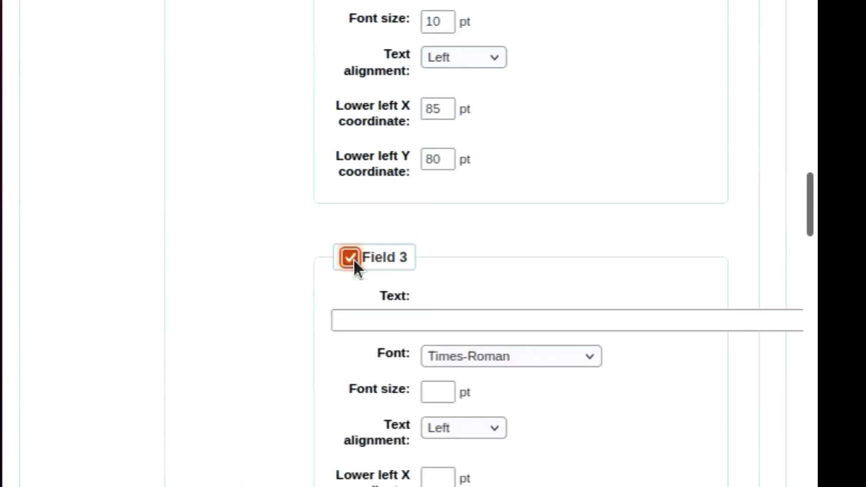
{"action": "left_click", "coordinate": [391, 323]}
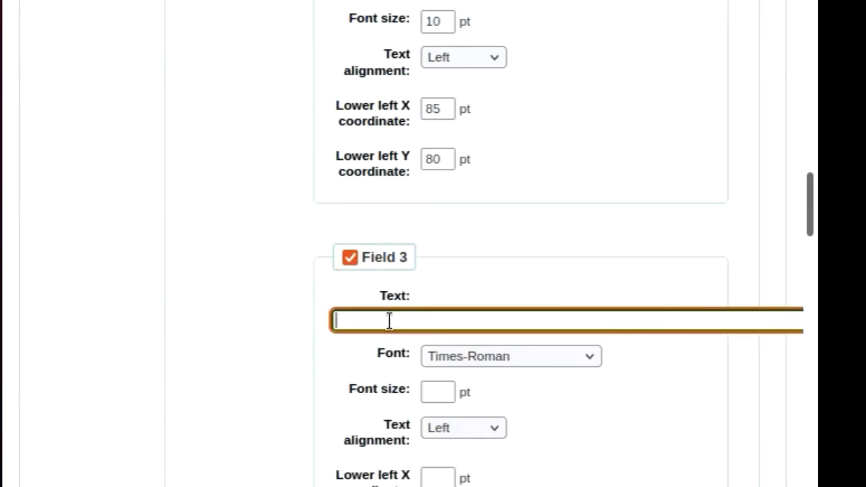
{"action": "type", "text": "Expiry Date: <dateexpiry>"}
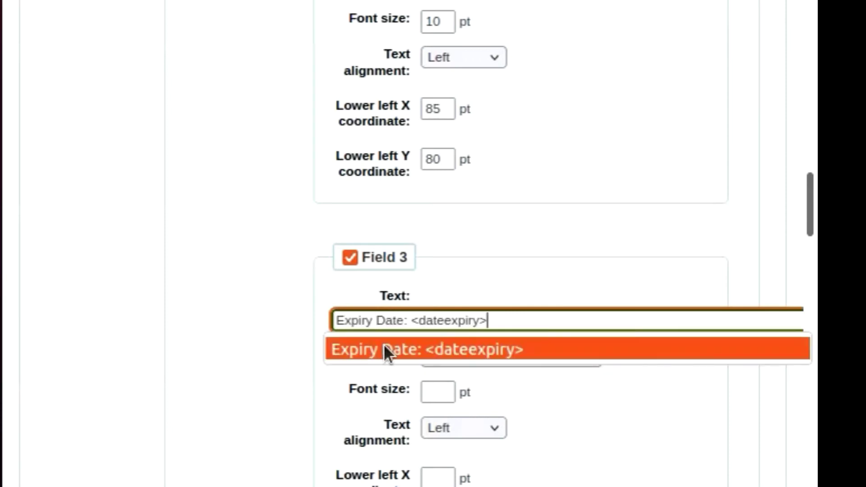
{"action": "left_click", "coordinate": [384, 350]}
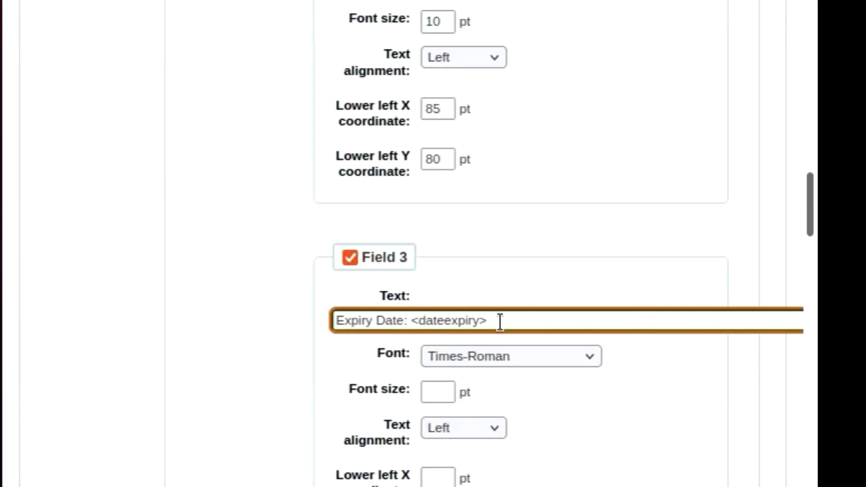
Step: Set Field 3's font size to 10 pt
{"action": "left_click", "coordinate": [430, 391]}
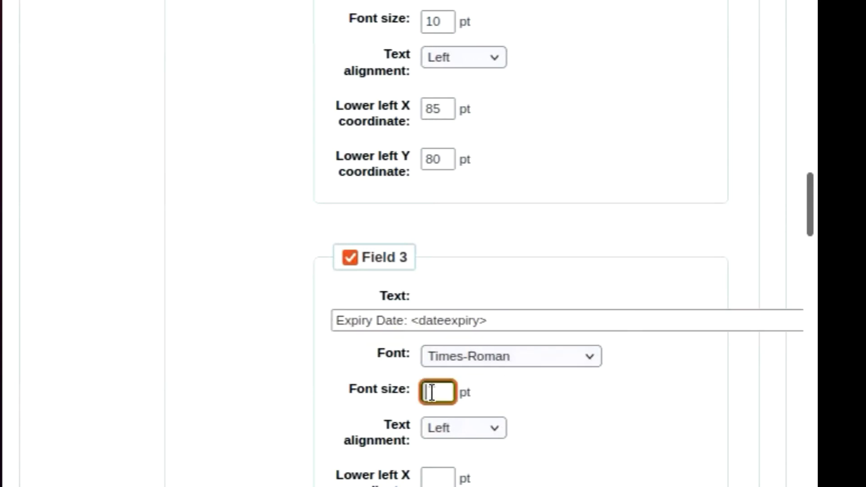
{"action": "type", "text": "10"}
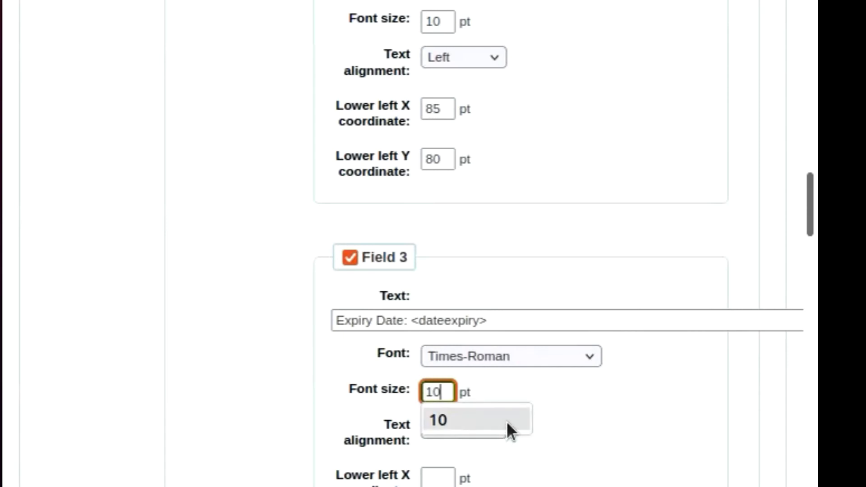
{"action": "key", "text": "Tab"}
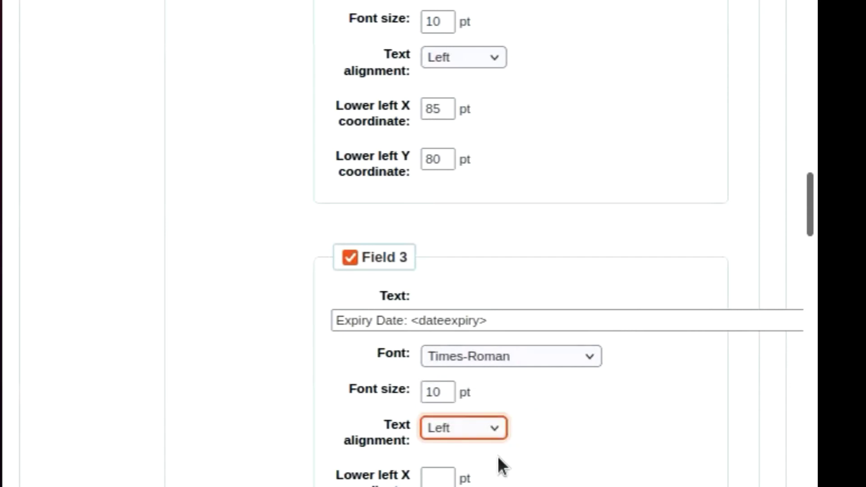
Step: Set Field 3's lower left X coordinate to 85 pt and lower left Y coordinate to 60 pt
{"action": "scroll", "coordinate": [507, 457], "scroll_direction": "down", "scroll_amount": 3}
{"action": "left_click", "coordinate": [441, 352]}
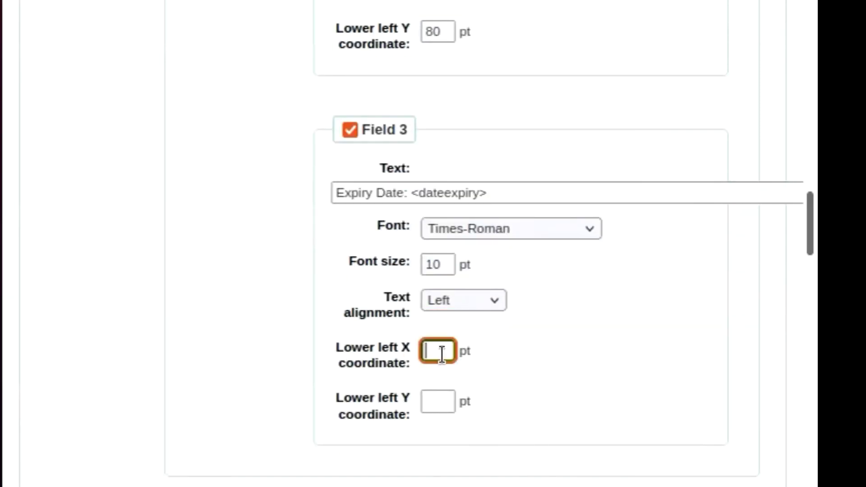
{"action": "type", "text": "85"}
{"action": "left_click", "coordinate": [433, 403]}
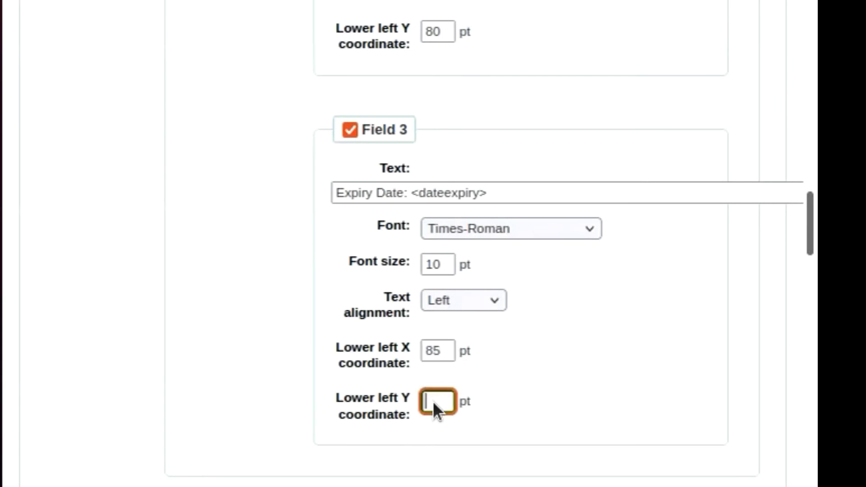
{"action": "type", "text": "60"}
{"action": "left_click", "coordinate": [616, 406]}
Step: Enable printing the card number as a barcode in the graphic layout and keep Code 39 as the barcode type
{"action": "scroll", "coordinate": [643, 404], "scroll_direction": "down", "scroll_amount": 10}
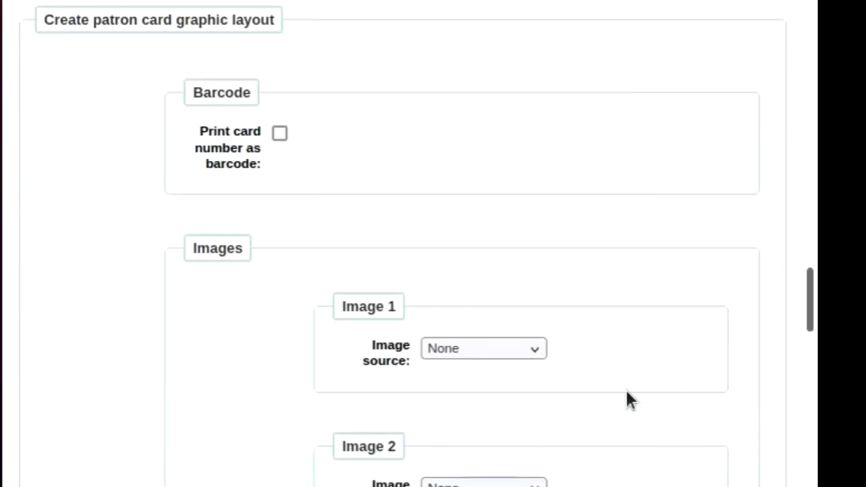
{"action": "scroll", "coordinate": [427, 185], "scroll_direction": "up", "scroll_amount": 5}
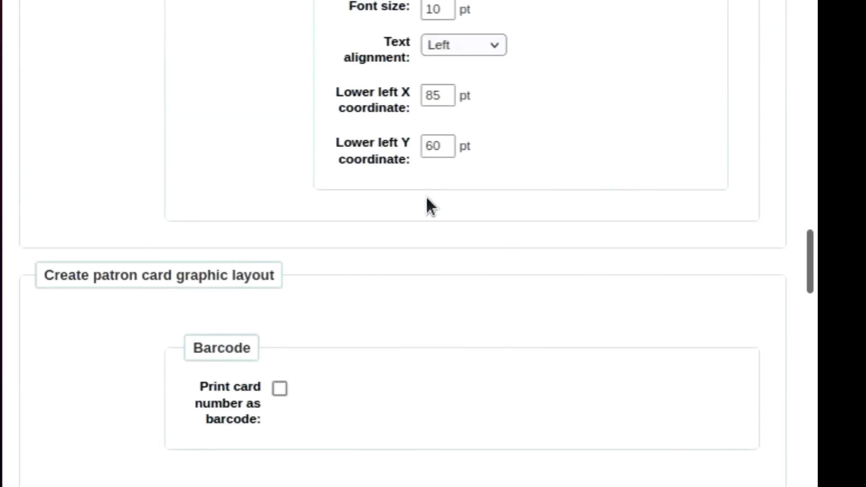
{"action": "scroll", "coordinate": [489, 302], "scroll_direction": "down", "scroll_amount": 5}
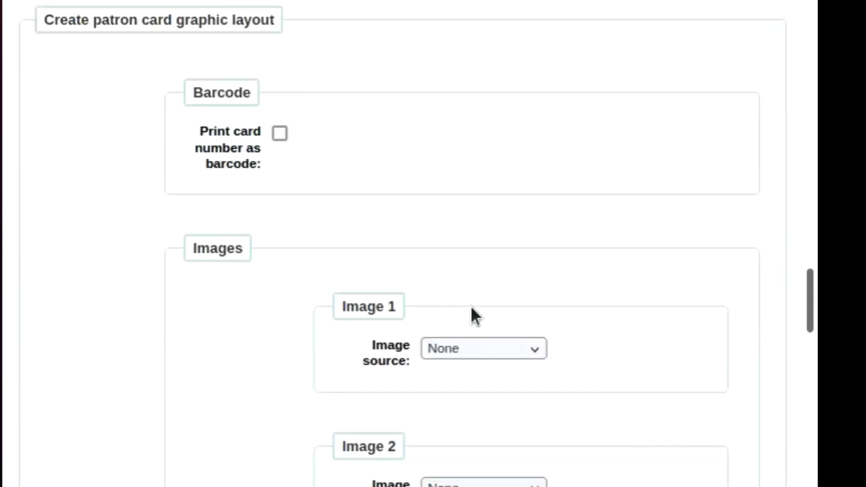
{"action": "left_click", "coordinate": [280, 133]}
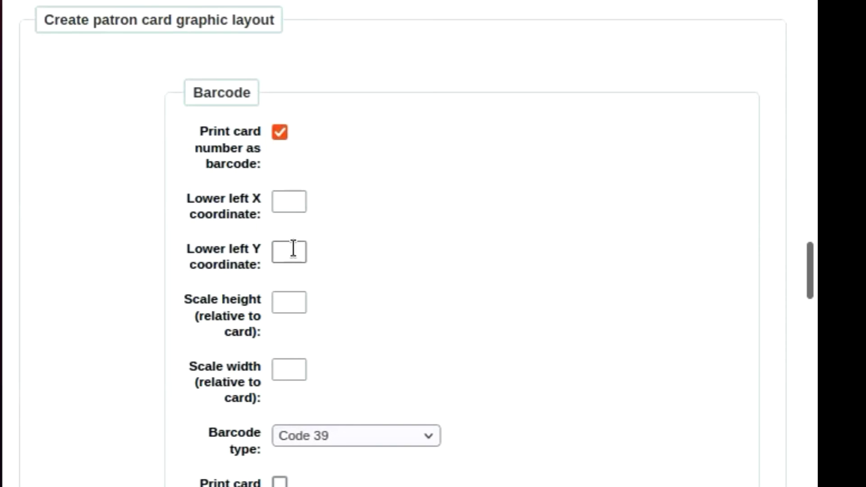
{"action": "scroll", "coordinate": [293, 248], "scroll_direction": "down", "scroll_amount": 3}
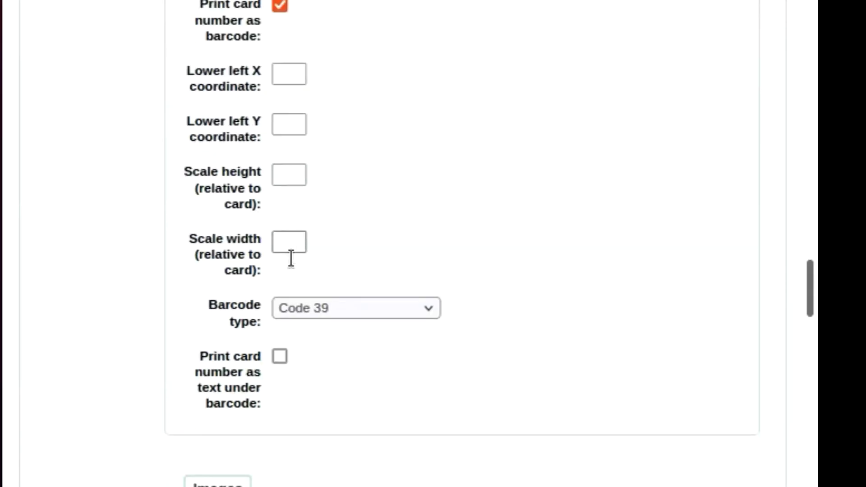
{"action": "scroll", "coordinate": [285, 276], "scroll_direction": "down", "scroll_amount": 3}
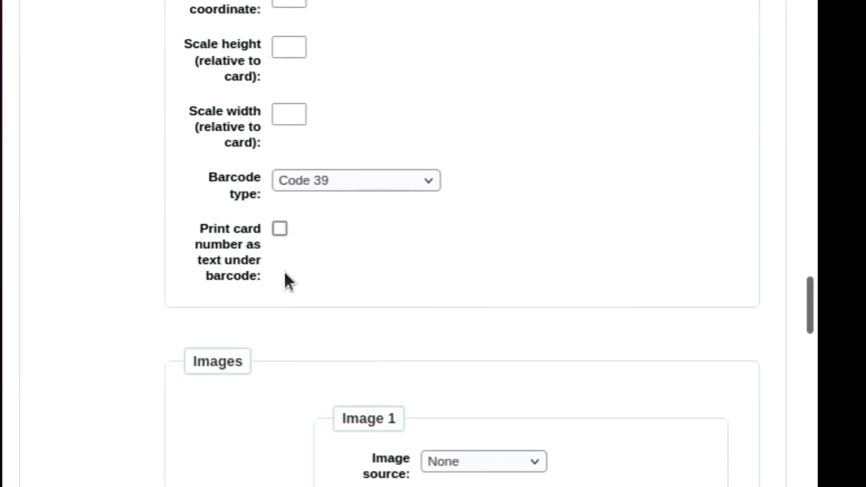
{"action": "left_click", "coordinate": [324, 180]}
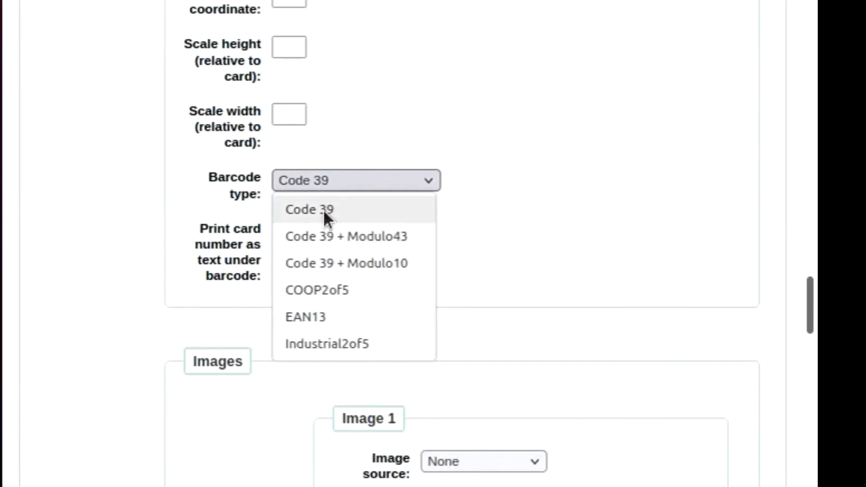
{"action": "left_click", "coordinate": [338, 179]}
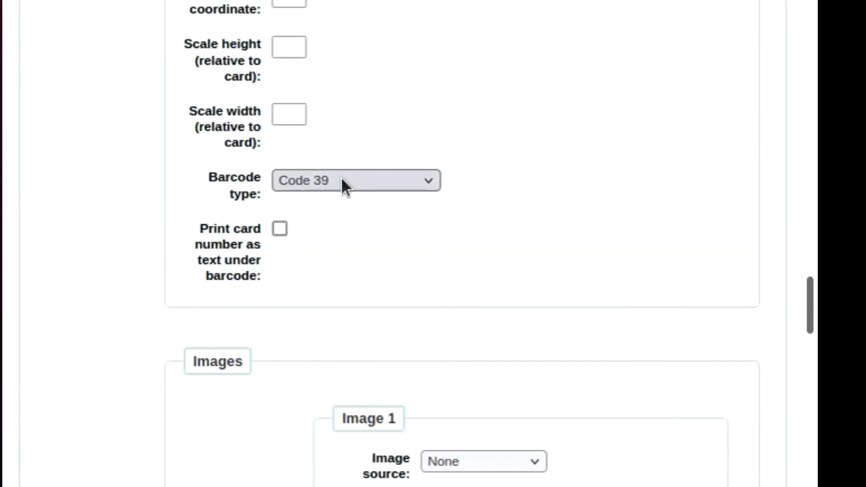
Step: Enable printing the card number as text under the barcode
{"action": "scroll", "coordinate": [370, 204], "scroll_direction": "up", "scroll_amount": 3}
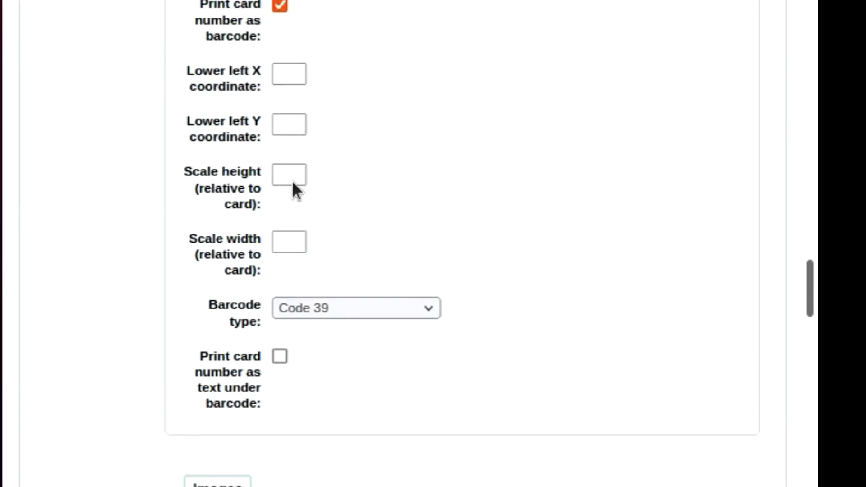
{"action": "scroll", "coordinate": [306, 249], "scroll_direction": "down", "scroll_amount": 3}
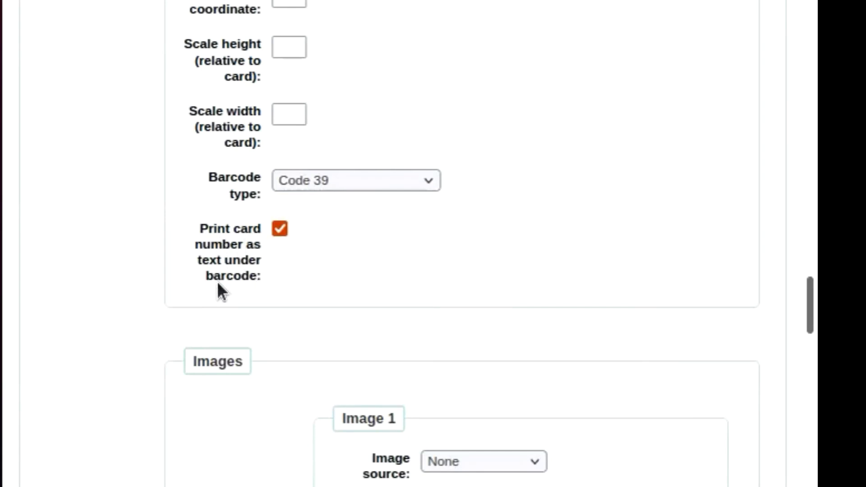
Step: Set Image 1's source to Patron Image with a display height of 70 pt
{"action": "scroll", "coordinate": [306, 216], "scroll_direction": "down", "scroll_amount": 3}
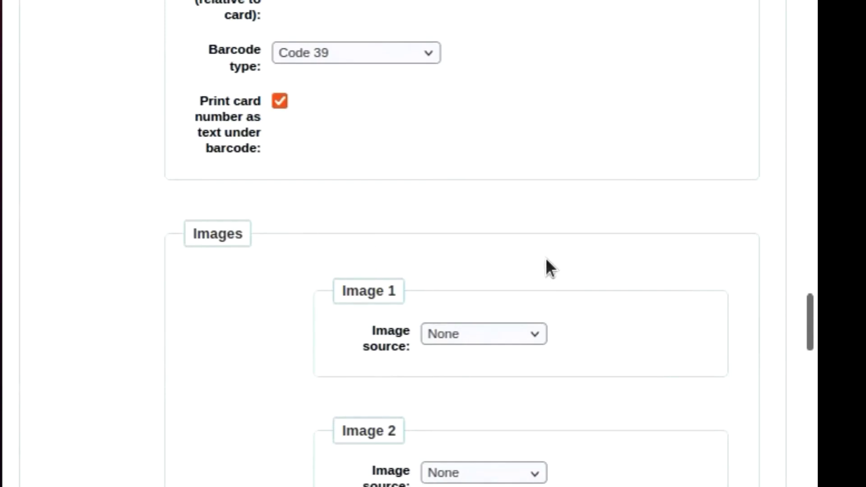
{"action": "scroll", "coordinate": [451, 273], "scroll_direction": "down", "scroll_amount": 3}
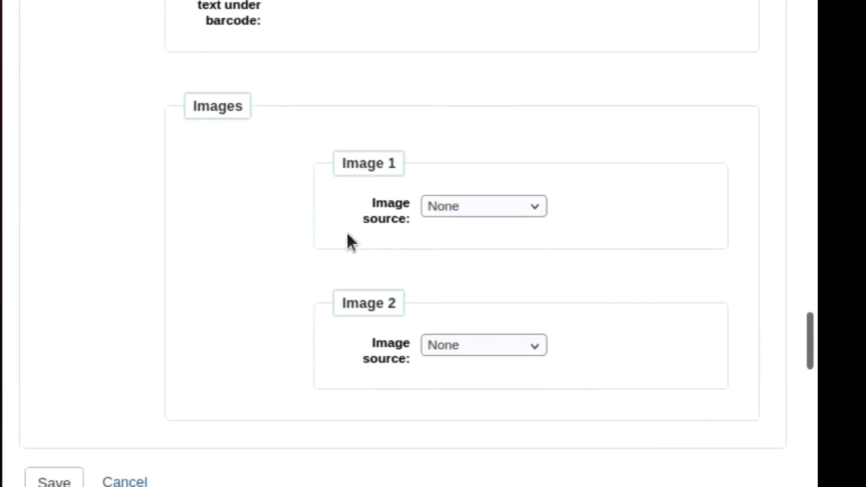
{"action": "left_click", "coordinate": [523, 218]}
{"action": "left_click", "coordinate": [492, 261]}
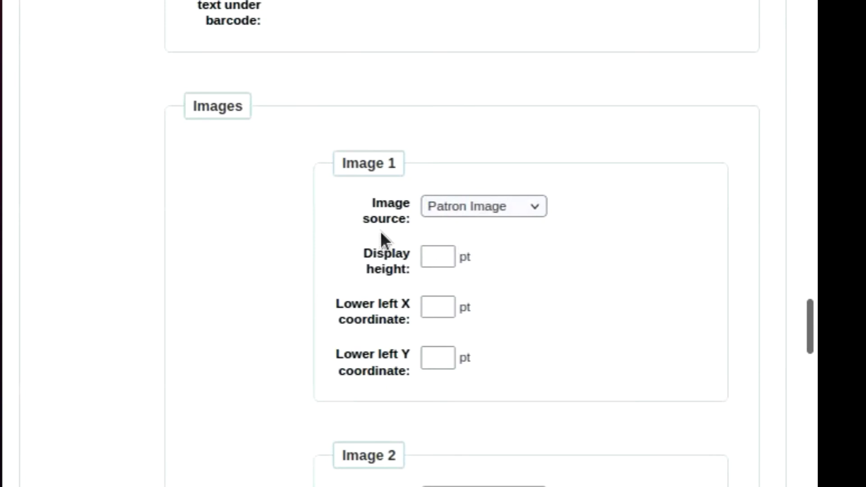
{"action": "left_click", "coordinate": [439, 257]}
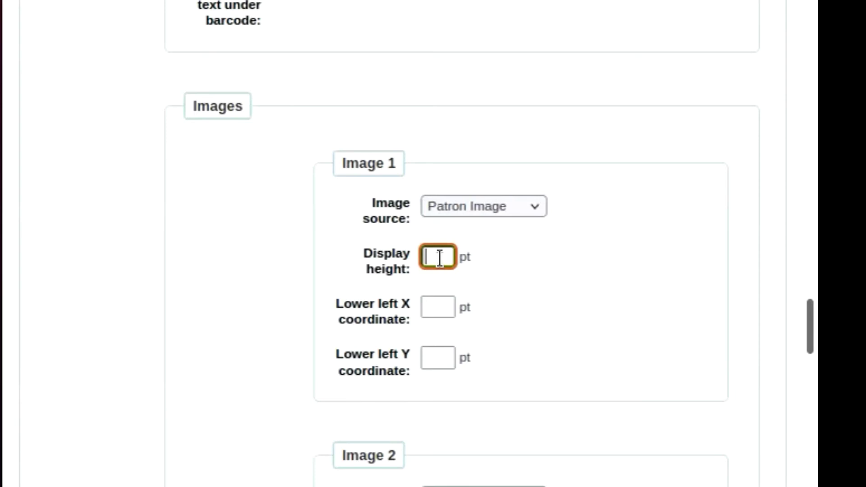
{"action": "type", "text": "70"}
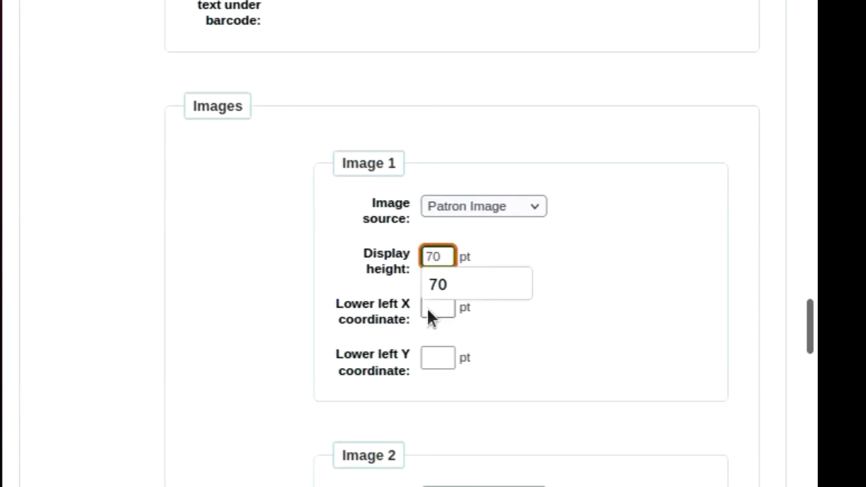
Step: Set Image 1's lower left X coordinate to 5 pt and lower left Y coordinate to 60 pt
{"action": "left_click", "coordinate": [432, 305]}
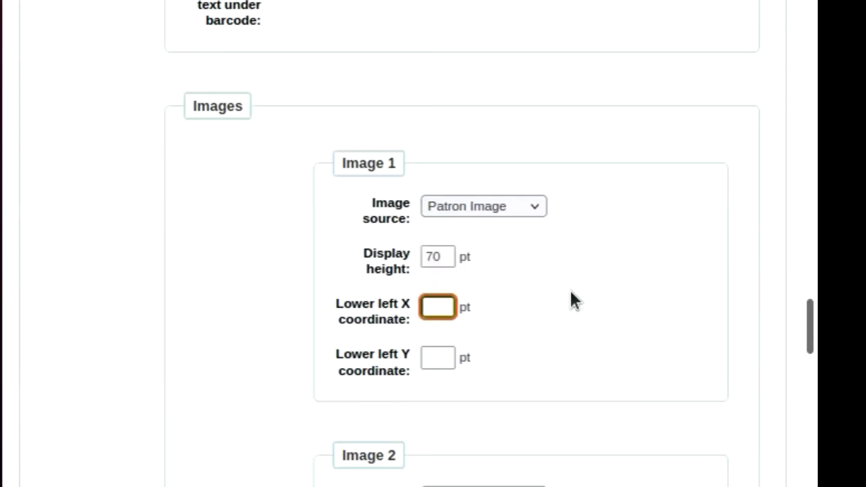
{"action": "type", "text": "5"}
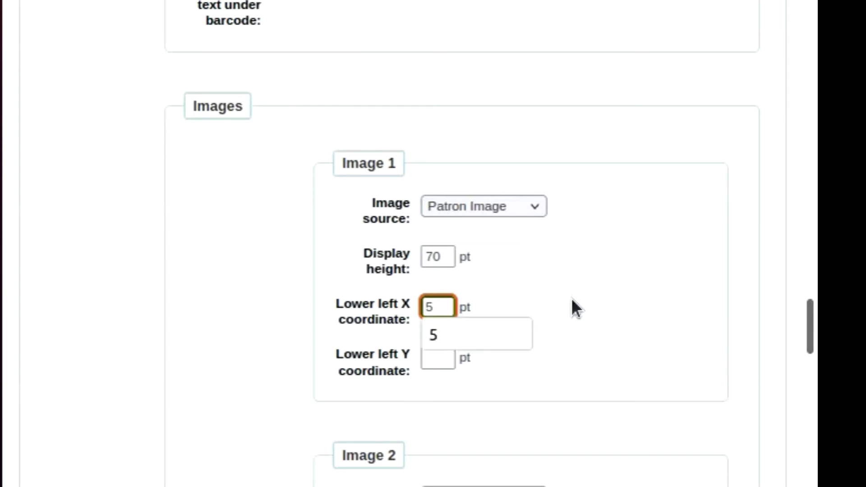
{"action": "key", "text": "Escape"}
{"action": "key", "text": "Tab"}
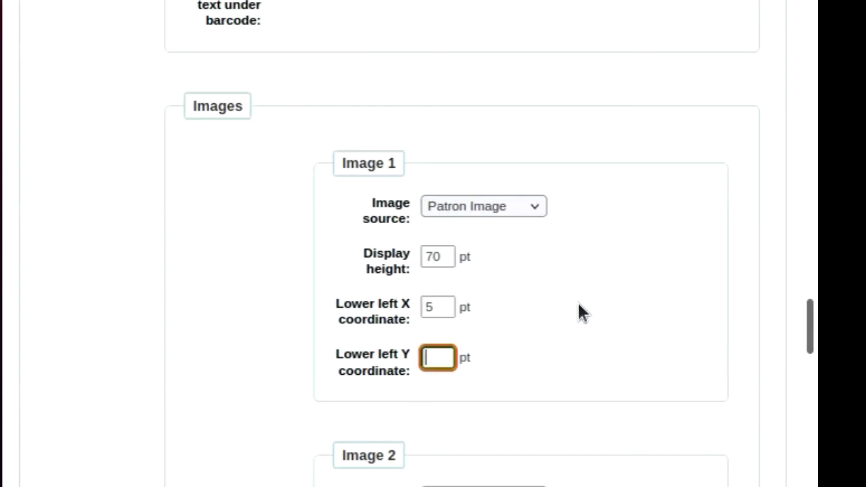
{"action": "type", "text": "60"}
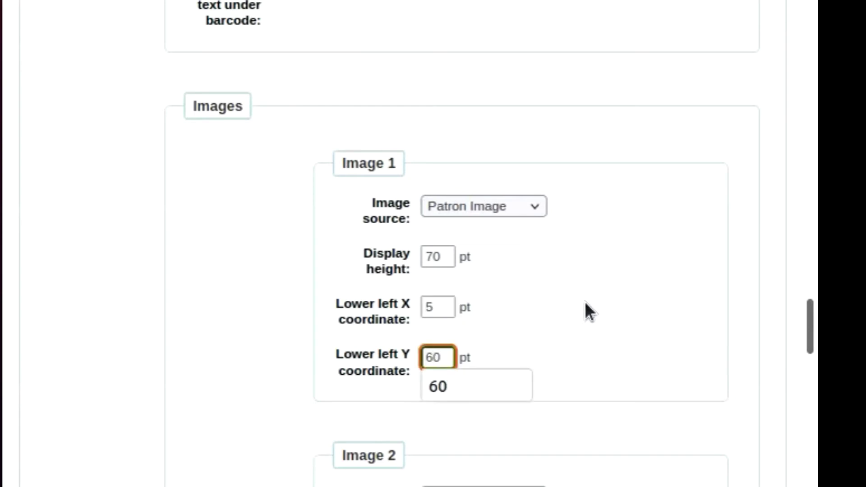
{"action": "key", "text": "Tab"}
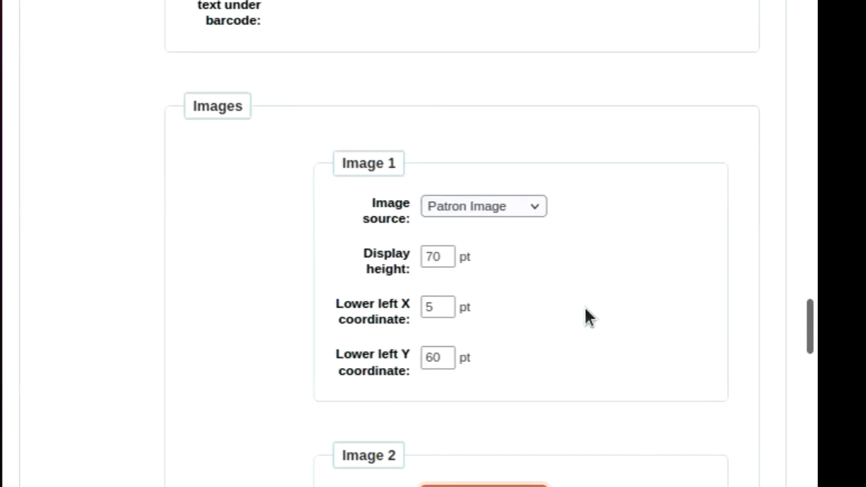
Step: Set Image 2's source to Other Image and choose Idheader.jpg as its image
{"action": "scroll", "coordinate": [575, 298], "scroll_direction": "down", "scroll_amount": 3}
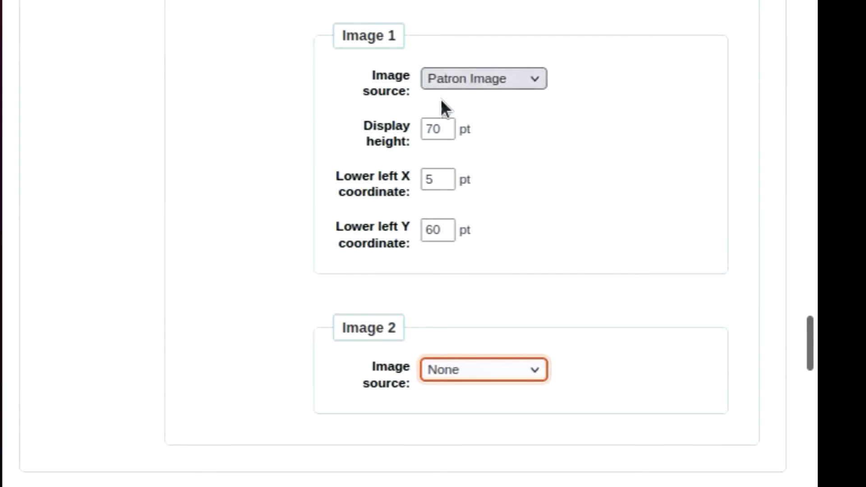
{"action": "scroll", "coordinate": [557, 365], "scroll_direction": "down", "scroll_amount": 3}
{"action": "left_click", "coordinate": [534, 243]}
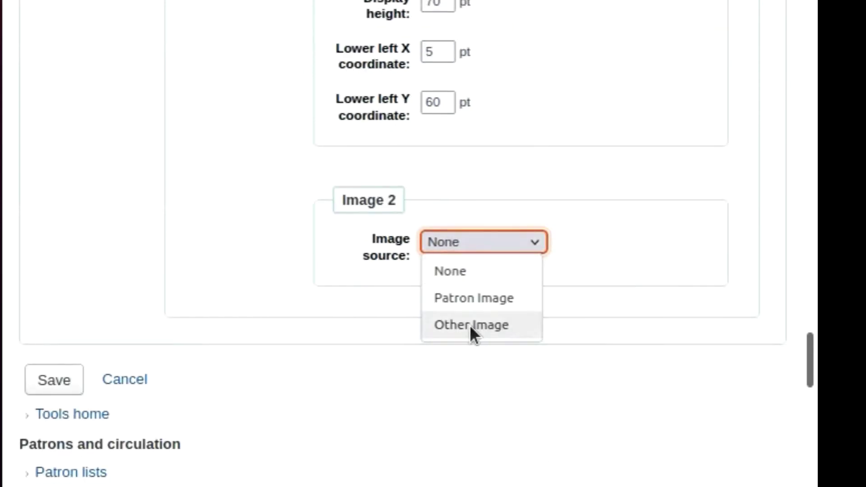
{"action": "left_click", "coordinate": [483, 325]}
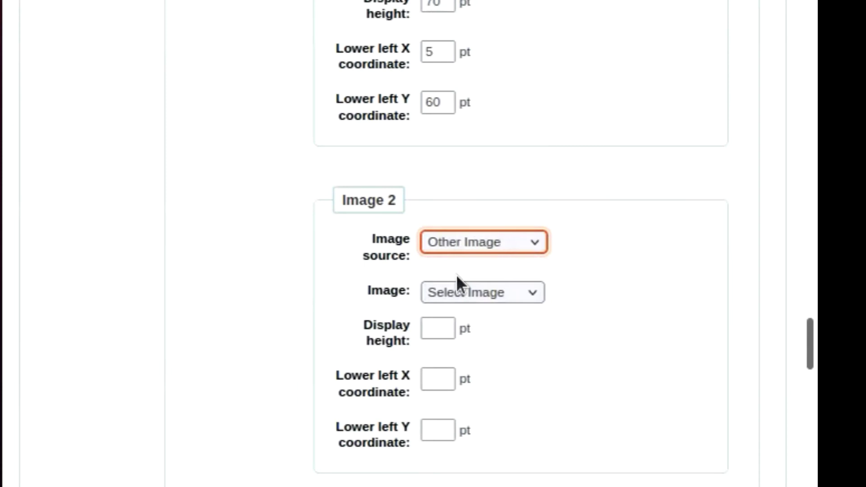
{"action": "left_click", "coordinate": [515, 292]}
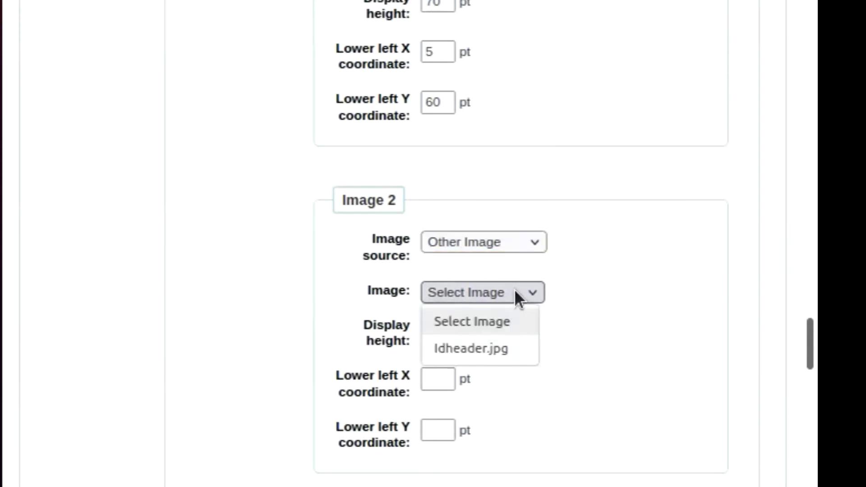
{"action": "left_click", "coordinate": [471, 351]}
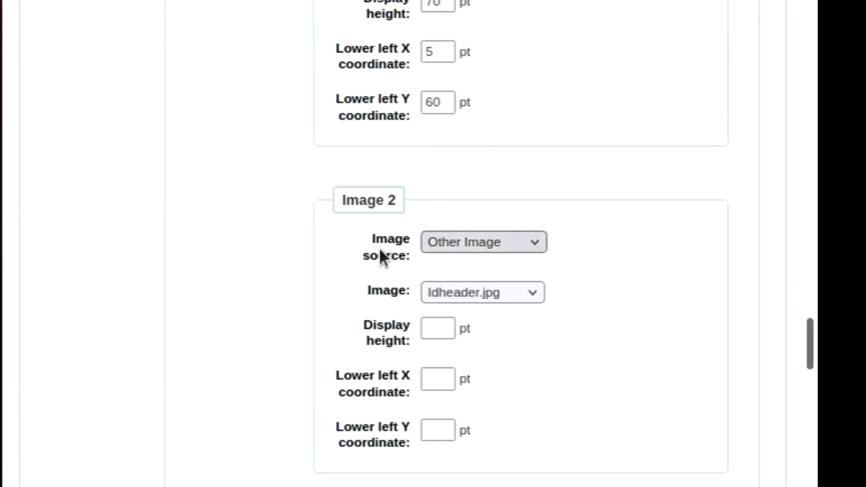
Step: Set Image 2's display height to 42 pt
{"action": "left_click", "coordinate": [440, 329]}
{"action": "left_click", "coordinate": [440, 329]}
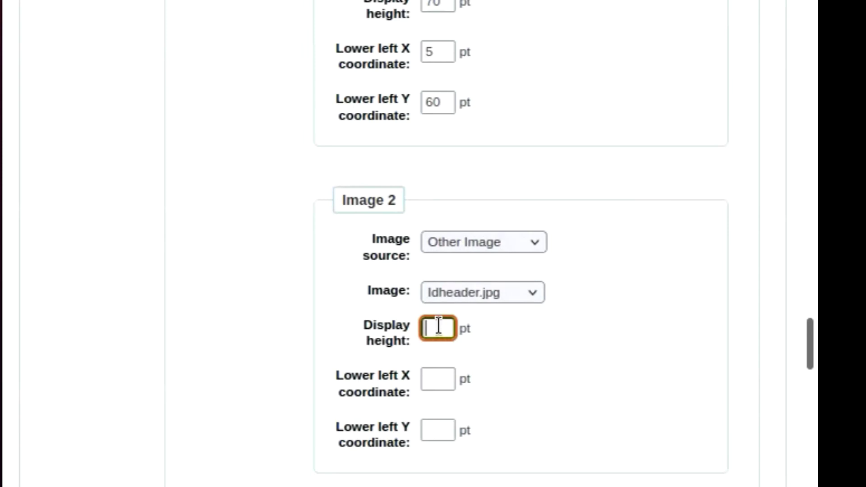
{"action": "type", "text": "42"}
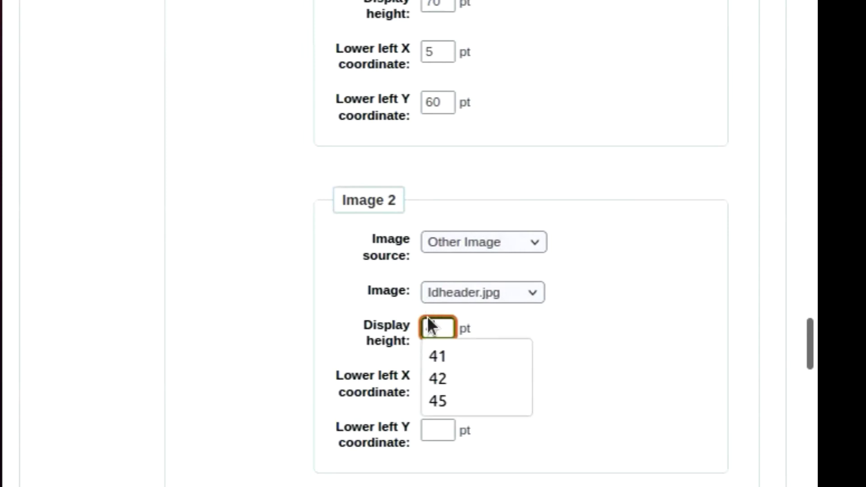
{"action": "left_click", "coordinate": [594, 334]}
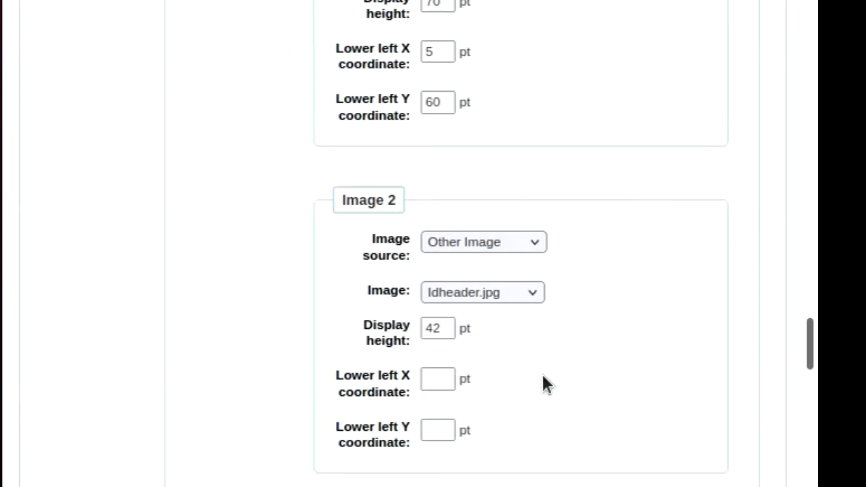
Step: Set Image 2's lower left X coordinate to 5 pt and lower left Y coordinate to 135 pt
{"action": "scroll", "coordinate": [496, 334], "scroll_direction": "down", "scroll_amount": 3}
{"action": "left_click", "coordinate": [437, 255]}
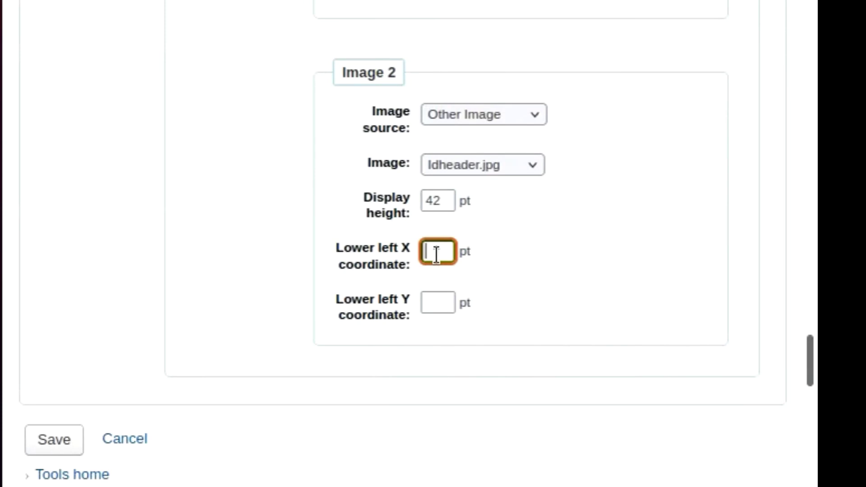
{"action": "type", "text": "5"}
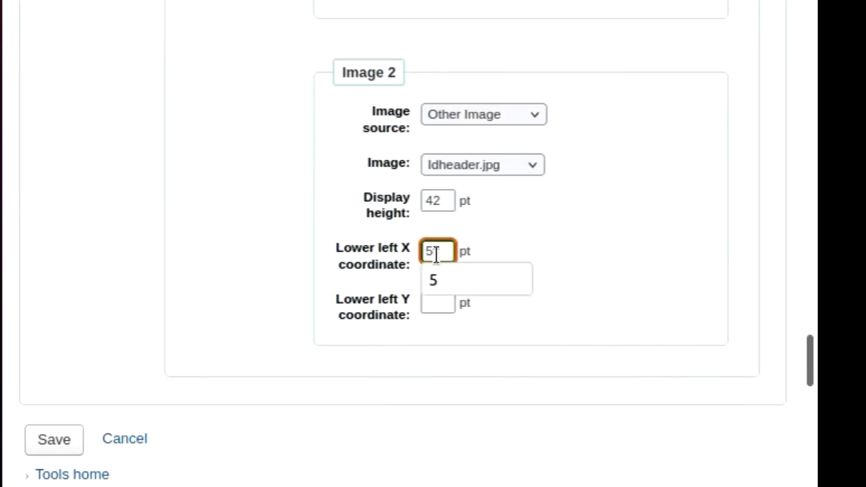
{"action": "left_click", "coordinate": [491, 339]}
{"action": "left_click", "coordinate": [444, 300]}
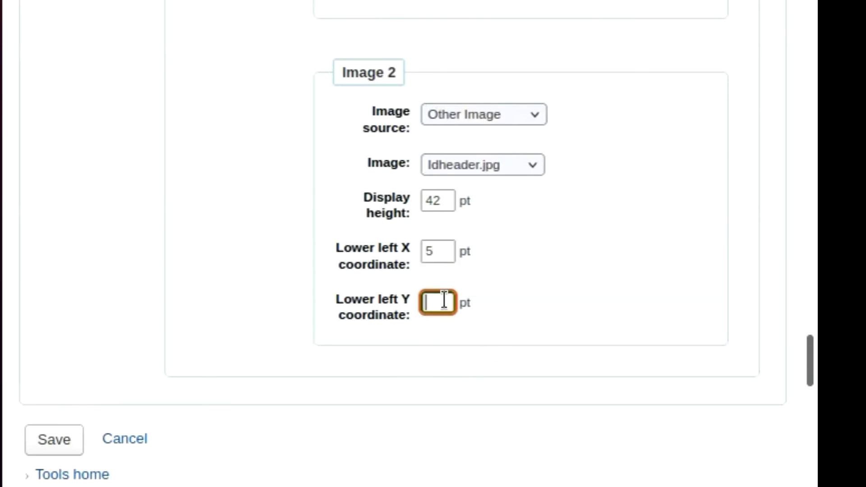
{"action": "type", "text": "135"}
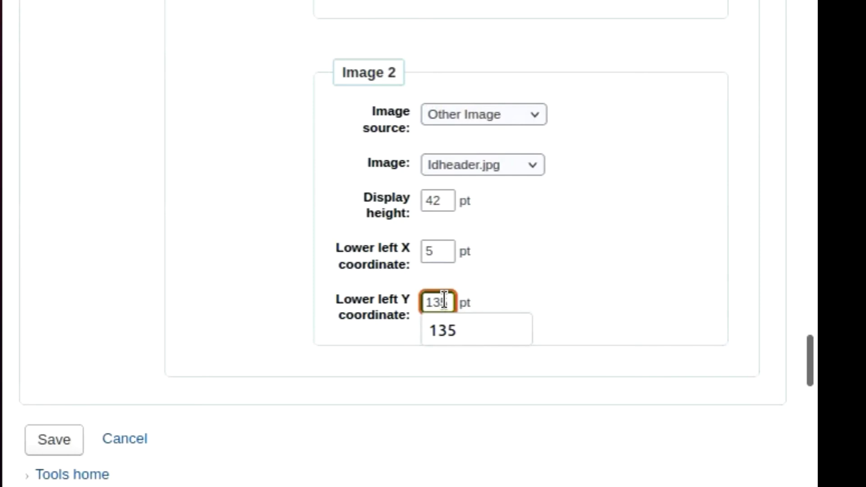
{"action": "left_click", "coordinate": [357, 359]}
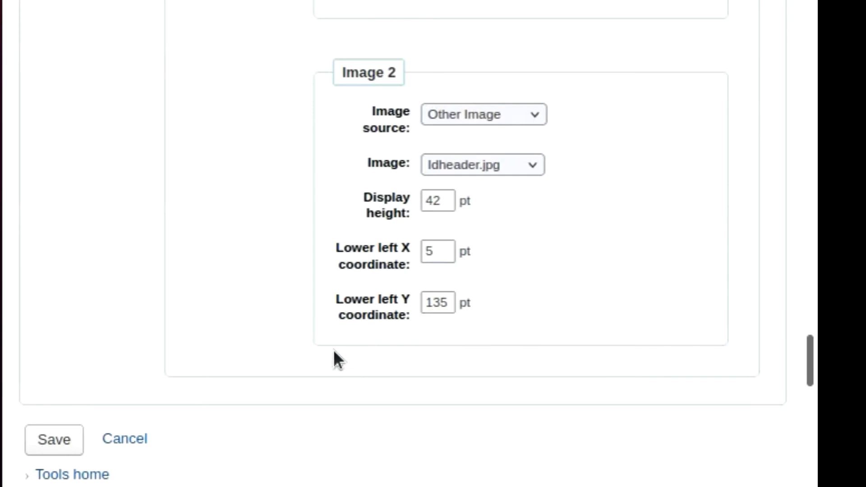
Step: Review the entered layout settings and save the Library ID layout
{"action": "scroll", "coordinate": [334, 351], "scroll_direction": "down", "scroll_amount": 3}
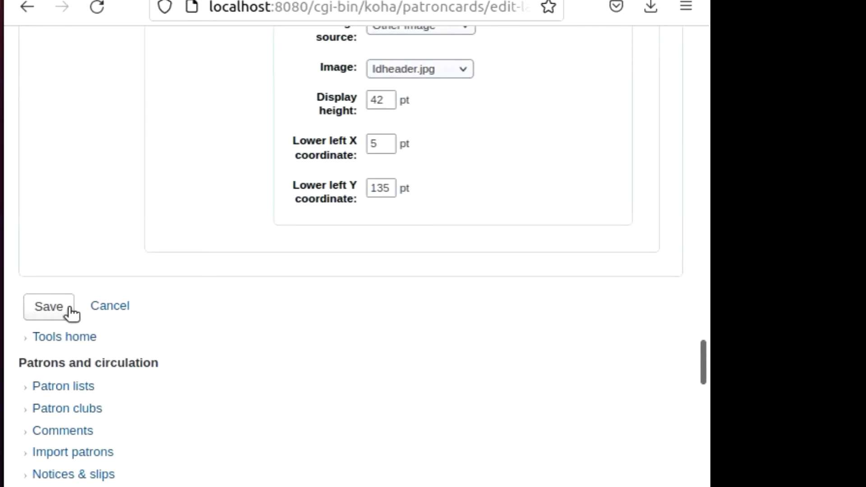
{"action": "scroll", "coordinate": [272, 312], "scroll_direction": "up", "scroll_amount": 20}
{"action": "scroll", "coordinate": [273, 315], "scroll_direction": "up", "scroll_amount": 15}
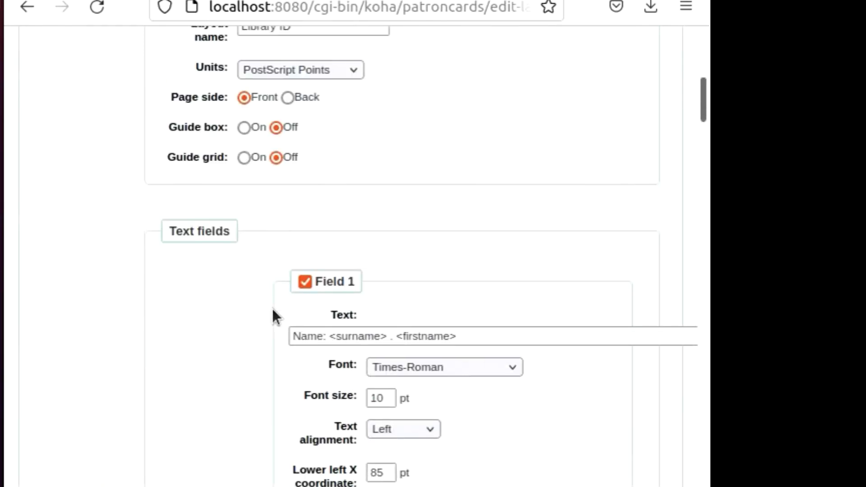
{"action": "scroll", "coordinate": [272, 309], "scroll_direction": "down", "scroll_amount": 20}
{"action": "scroll", "coordinate": [272, 309], "scroll_direction": "down", "scroll_amount": 20}
{"action": "scroll", "coordinate": [272, 309], "scroll_direction": "down", "scroll_amount": 10}
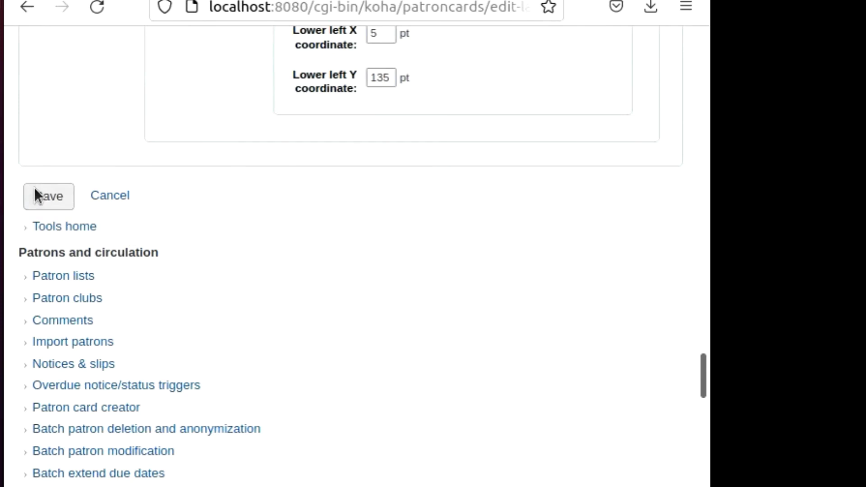
{"action": "left_click", "coordinate": [51, 201]}
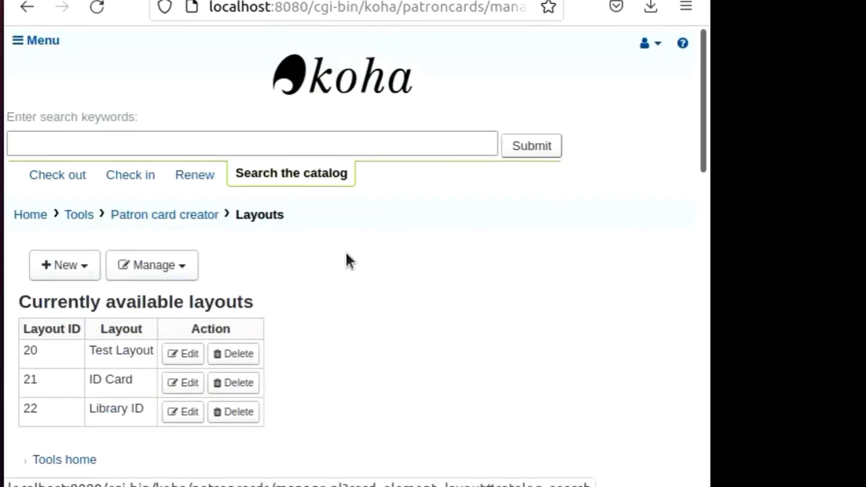
Step: Open a new printer profile form, examine its profile, offset and creep settings, and return to the layouts list without saving
{"action": "left_click", "coordinate": [85, 274]}
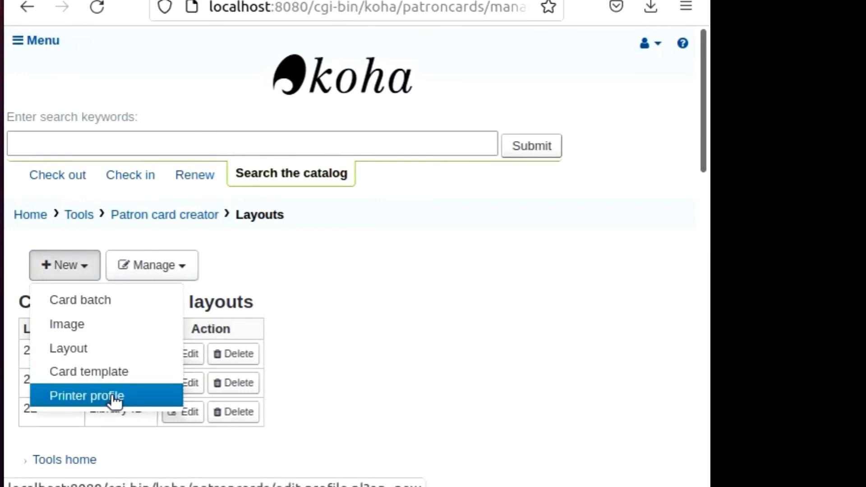
{"action": "left_click", "coordinate": [96, 398]}
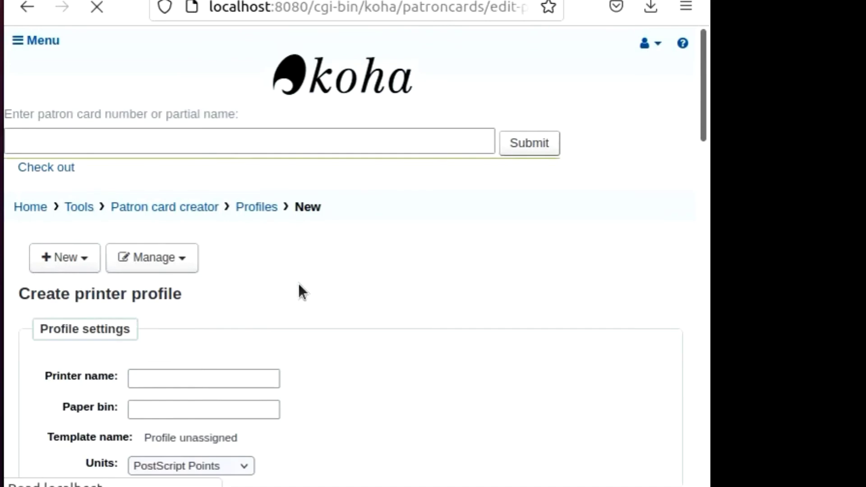
{"action": "scroll", "coordinate": [271, 300], "scroll_direction": "down", "scroll_amount": 5}
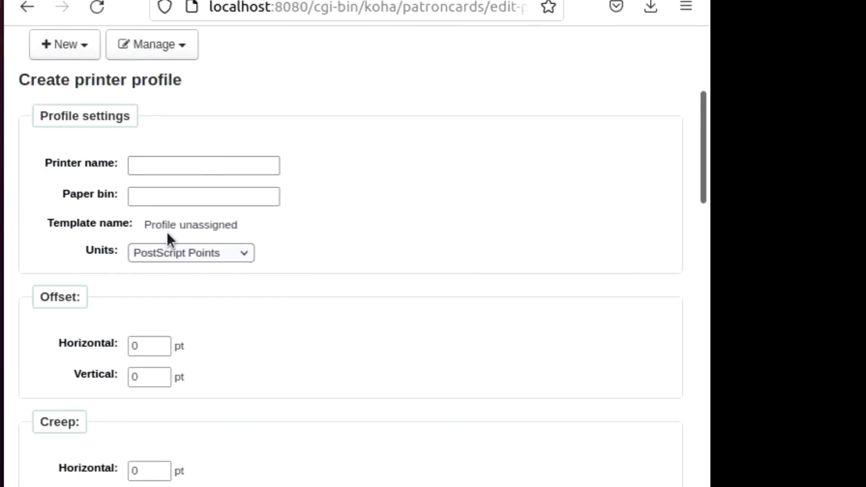
{"action": "scroll", "coordinate": [157, 370], "scroll_direction": "down", "scroll_amount": 5}
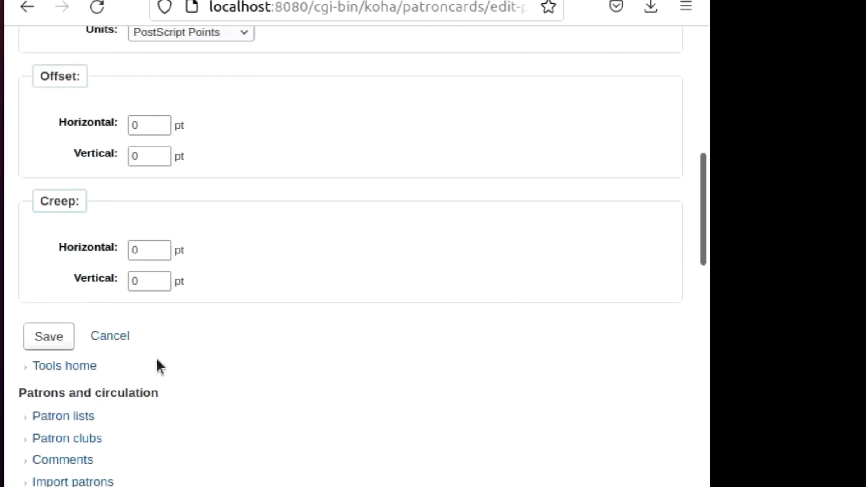
{"action": "scroll", "coordinate": [215, 196], "scroll_direction": "up", "scroll_amount": 7}
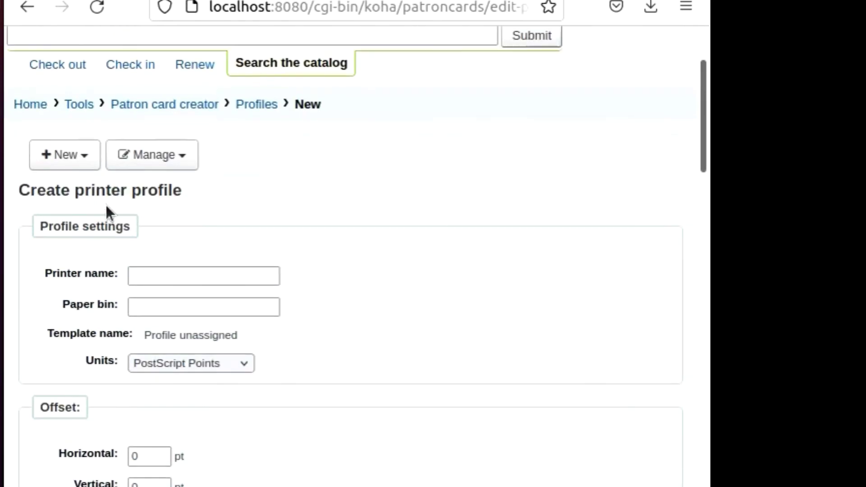
{"action": "left_click", "coordinate": [28, 8]}
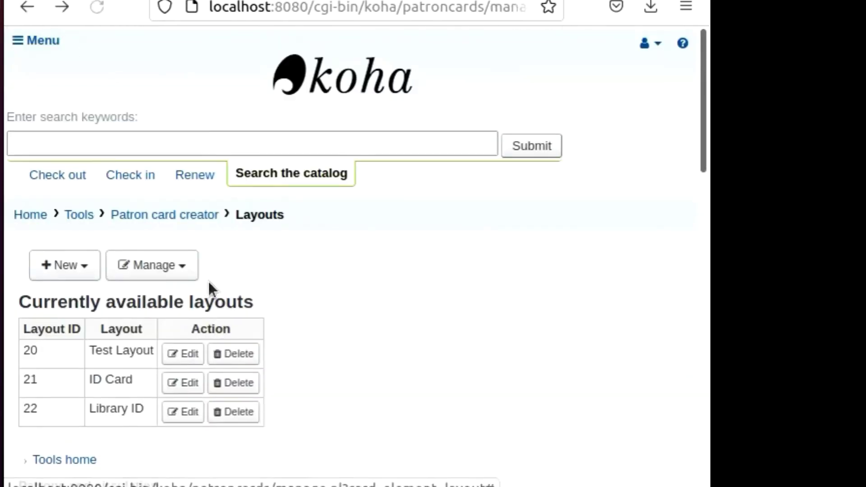
Step: Start a new card batch and enter the same patron's borrowernumber on two separate lines
{"action": "left_click", "coordinate": [83, 271]}
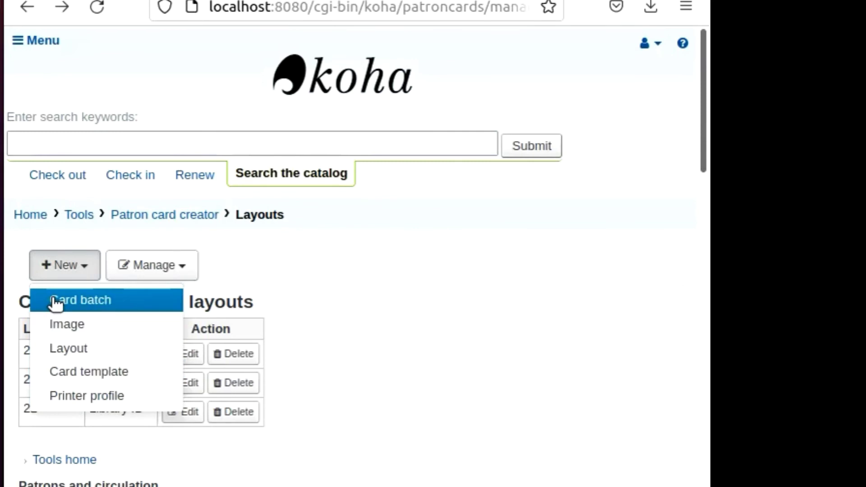
{"action": "left_click", "coordinate": [94, 306]}
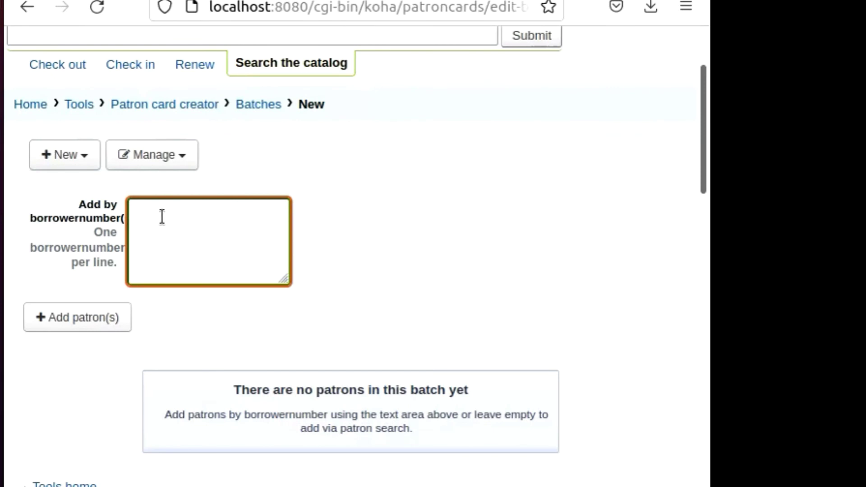
{"action": "type", "text": "1"}
{"action": "key", "text": "Return"}
{"action": "type", "text": "1"}
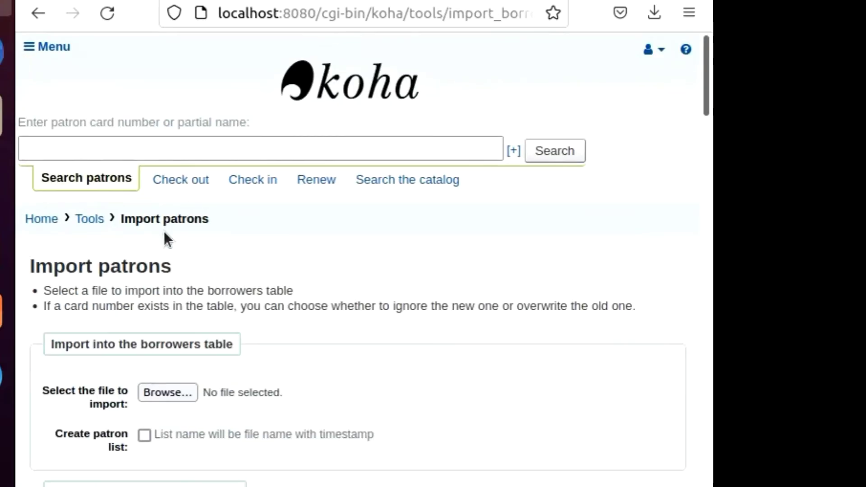
Step: Look up the patron by card number, check the borrowernumber under Library use, and return to the new batch form
{"action": "left_click", "coordinate": [85, 151]}
{"action": "type", "text": "01"}
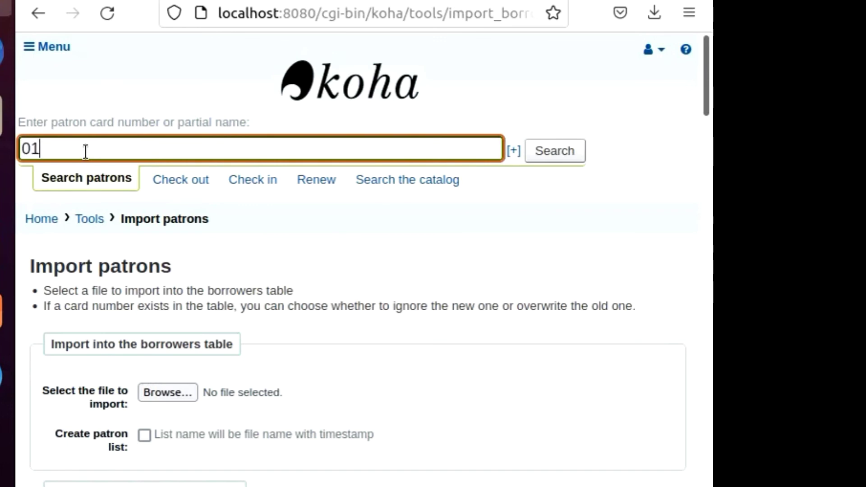
{"action": "key", "text": "Return"}
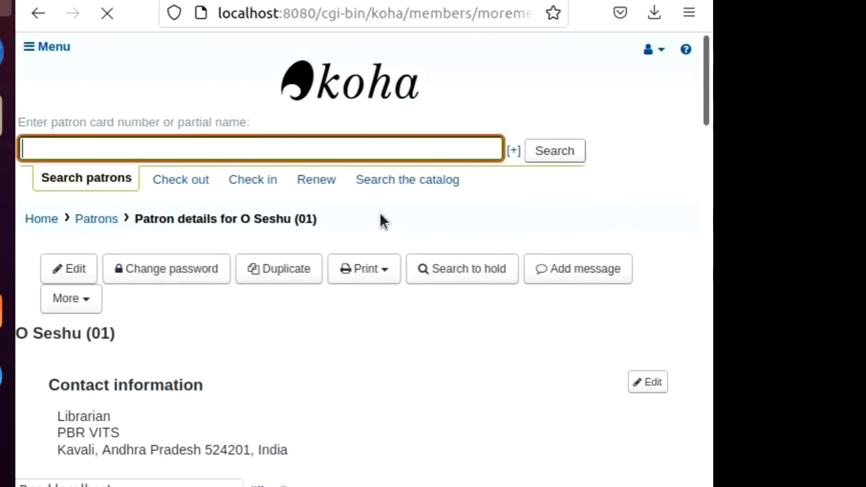
{"action": "scroll", "coordinate": [380, 213], "scroll_direction": "down", "scroll_amount": 5}
{"action": "scroll", "coordinate": [381, 216], "scroll_direction": "down", "scroll_amount": 10}
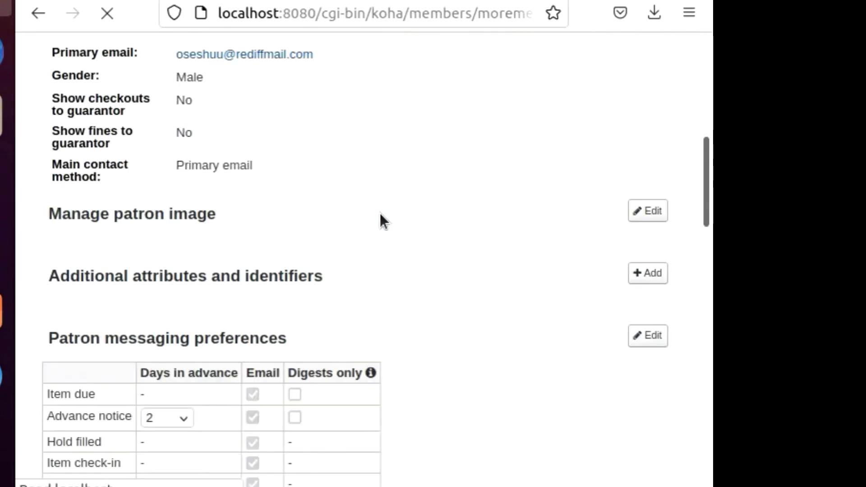
{"action": "scroll", "coordinate": [381, 215], "scroll_direction": "down", "scroll_amount": 2}
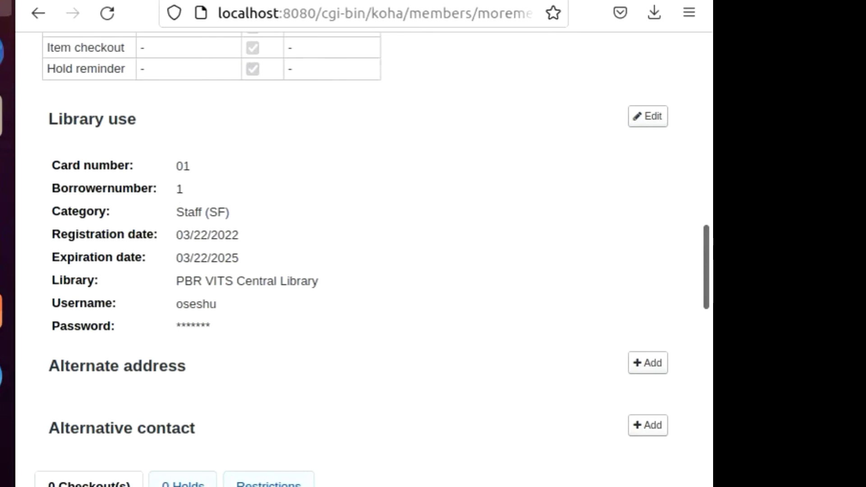
{"action": "left_click", "coordinate": [97, 0]}
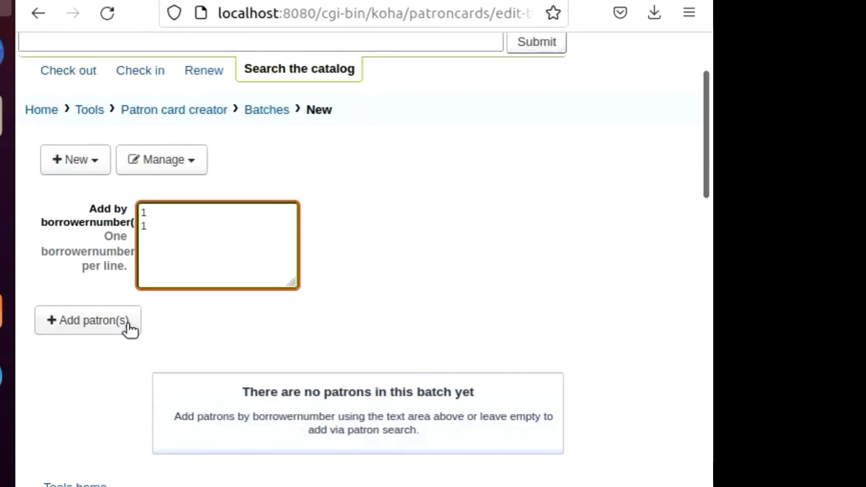
Step: Add the entered borrowernumbers to the batch and review its patron list
{"action": "left_click", "coordinate": [100, 324]}
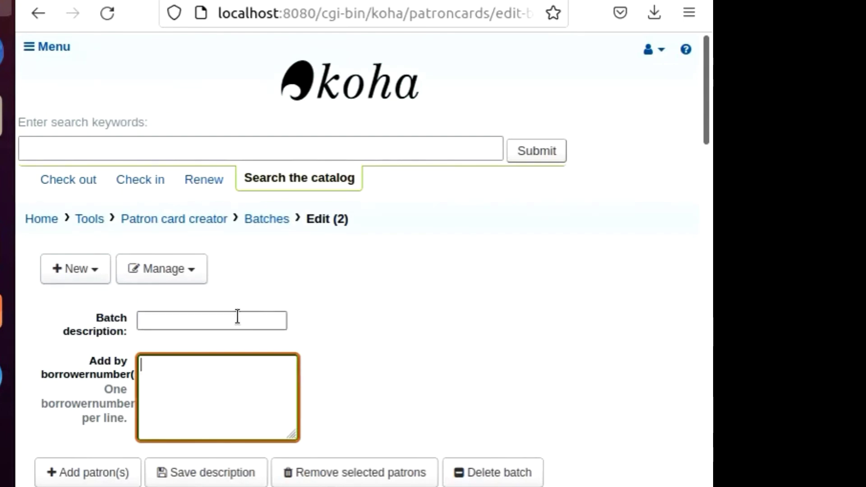
{"action": "scroll", "coordinate": [352, 311], "scroll_direction": "down", "scroll_amount": 2}
{"action": "scroll", "coordinate": [349, 304], "scroll_direction": "down", "scroll_amount": 3}
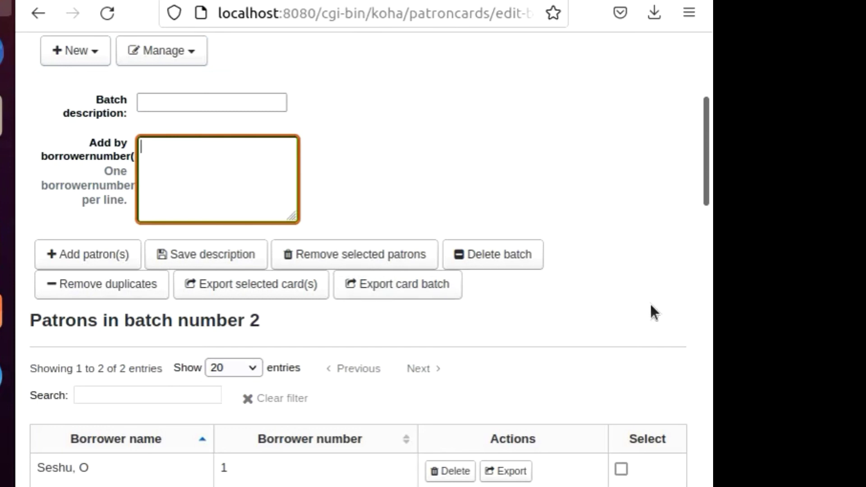
{"action": "scroll", "coordinate": [651, 305], "scroll_direction": "down", "scroll_amount": 3}
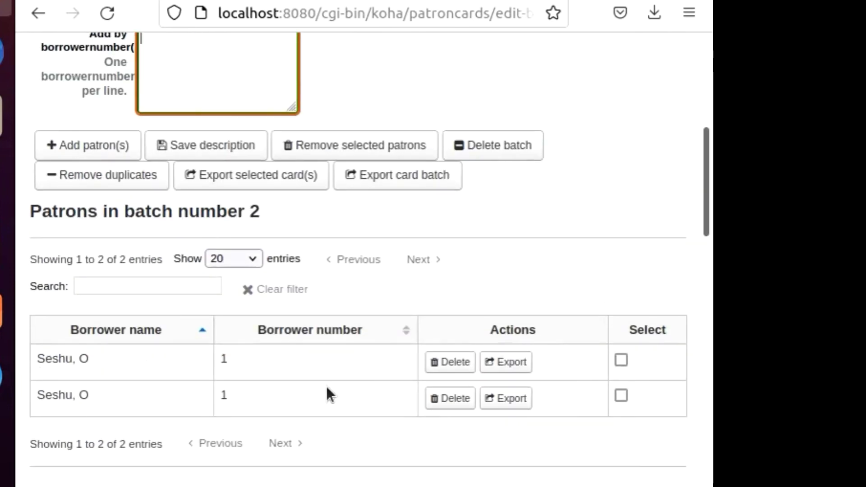
Step: Select the first patron entry in batch number 2
{"action": "left_click", "coordinate": [618, 356]}
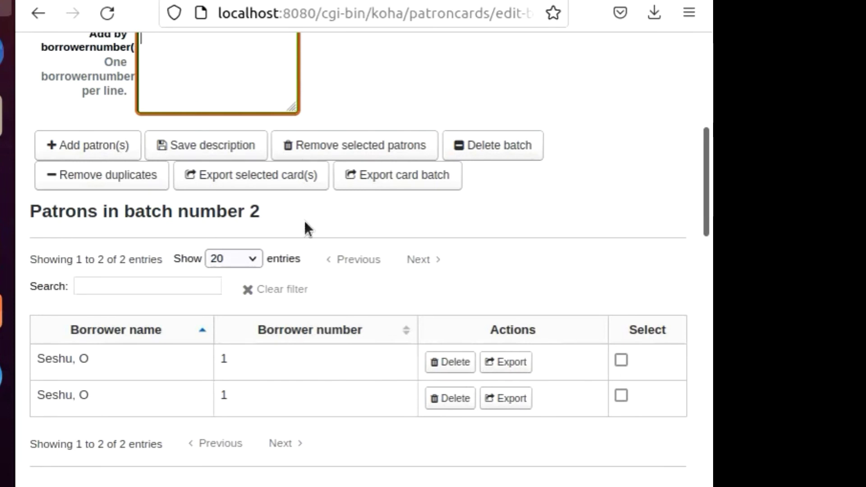
{"action": "scroll", "coordinate": [104, 260], "scroll_direction": "down", "scroll_amount": 2}
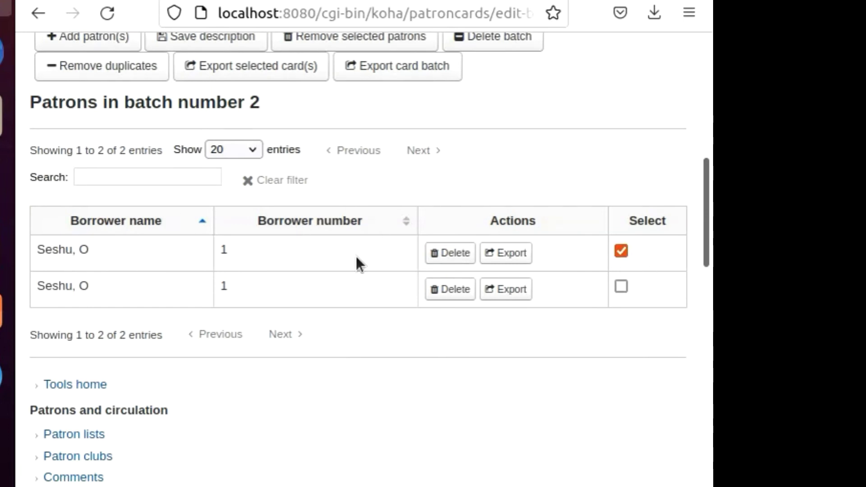
{"action": "scroll", "coordinate": [356, 256], "scroll_direction": "up", "scroll_amount": 2}
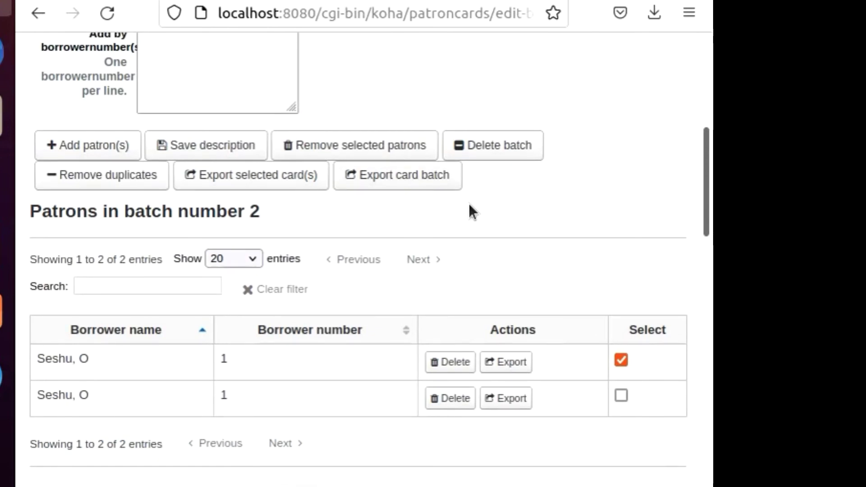
Step: Open the export options for the whole card batch and reduce the page zoom to 80%
{"action": "left_click", "coordinate": [409, 183]}
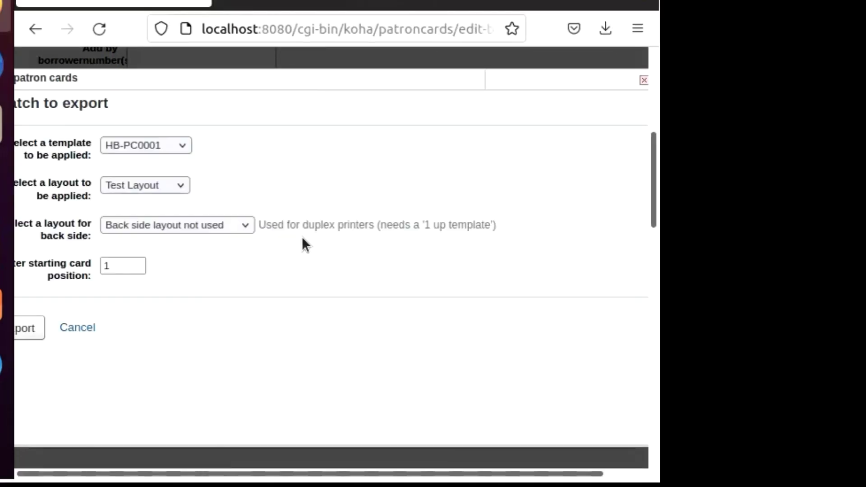
{"action": "left_click", "coordinate": [636, 25]}
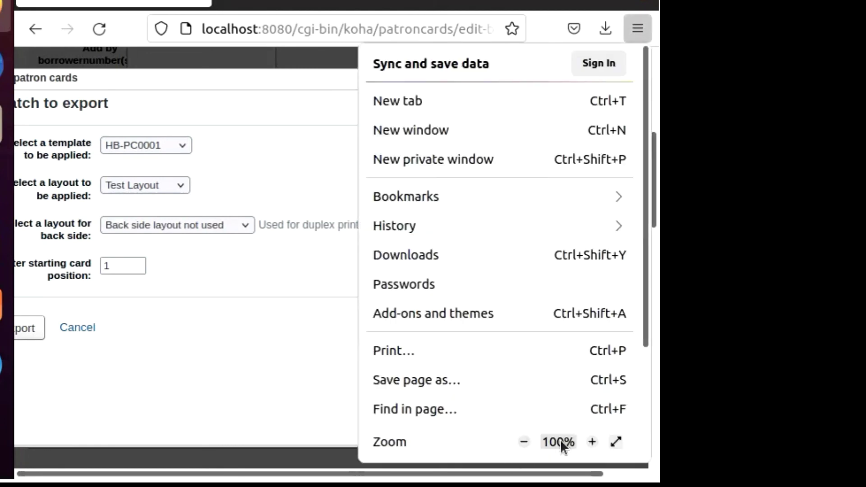
{"action": "left_click", "coordinate": [524, 439]}
{"action": "left_click", "coordinate": [524, 439]}
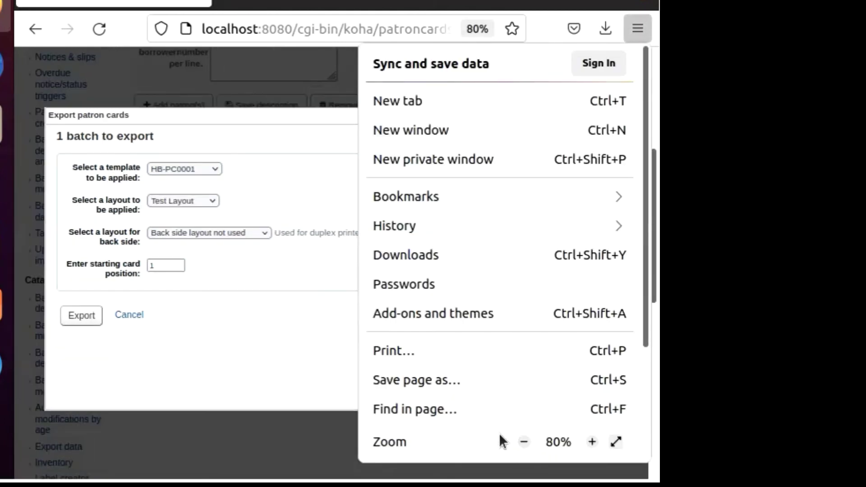
{"action": "left_click", "coordinate": [251, 437]}
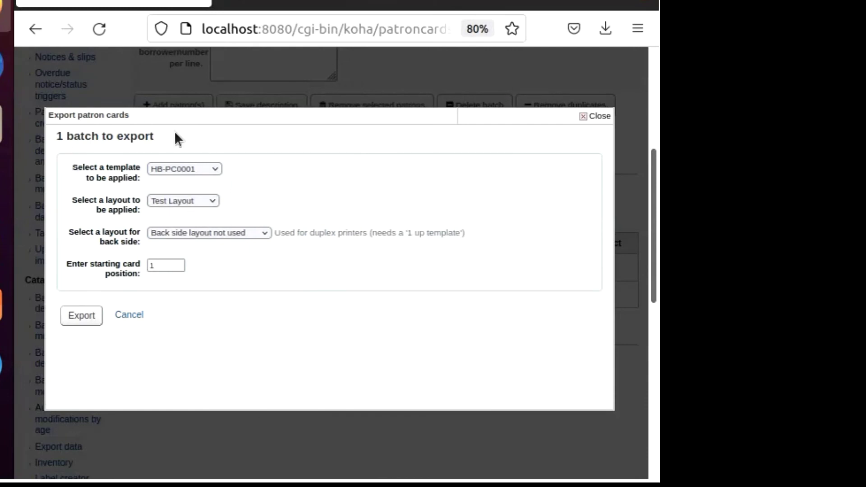
Step: Export the card batch with the Library ID template and the Library ID layout
{"action": "left_click", "coordinate": [215, 170]}
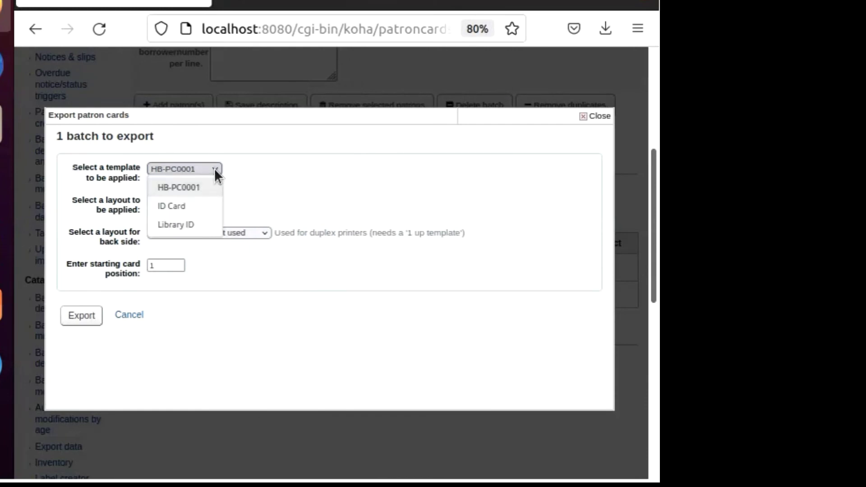
{"action": "left_click", "coordinate": [178, 225]}
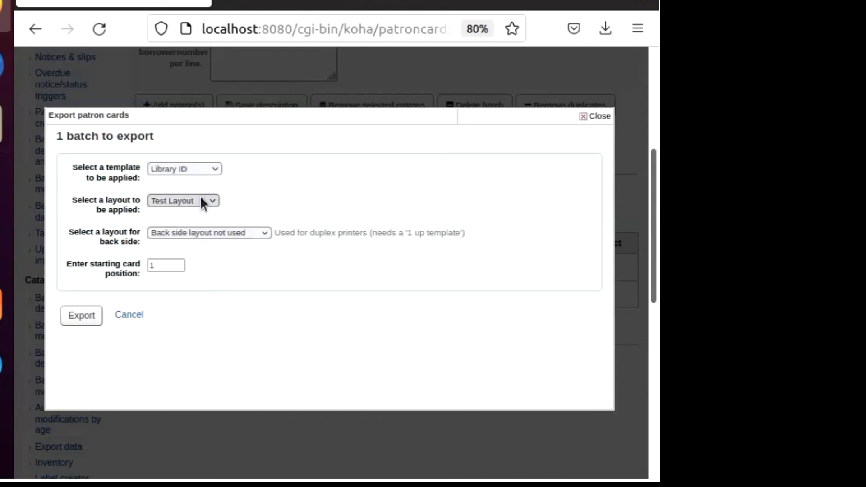
{"action": "left_click", "coordinate": [207, 202]}
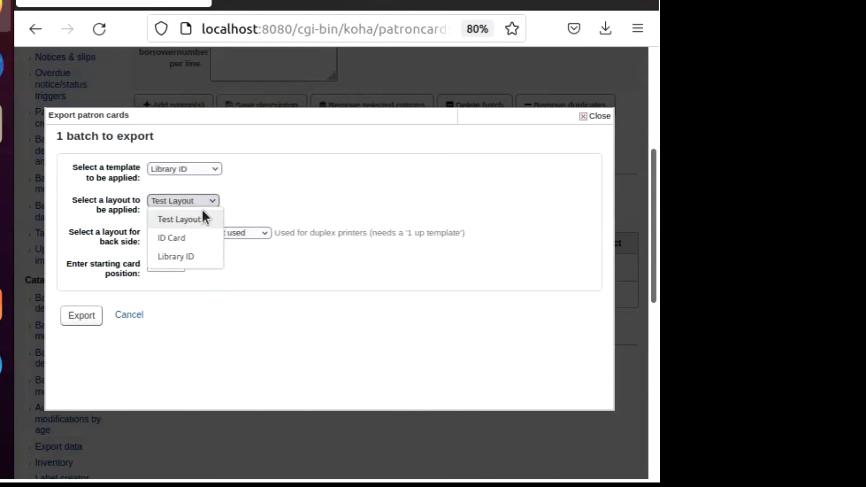
{"action": "left_click", "coordinate": [173, 257]}
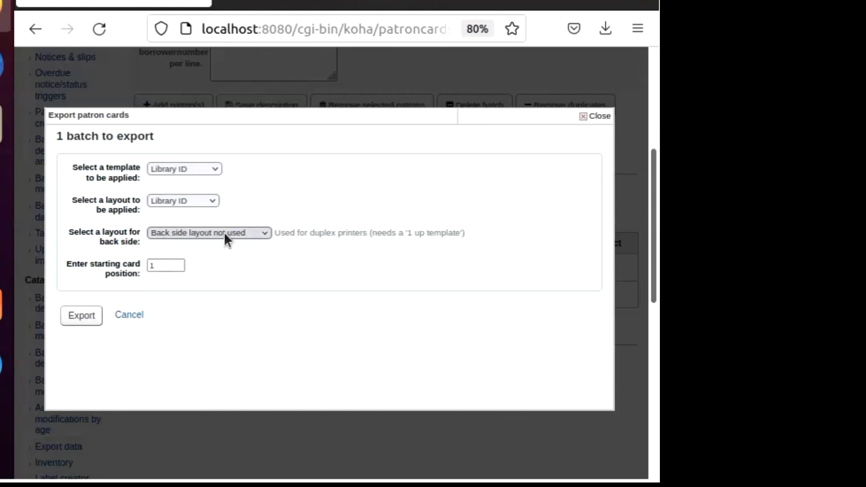
{"action": "left_click", "coordinate": [83, 321]}
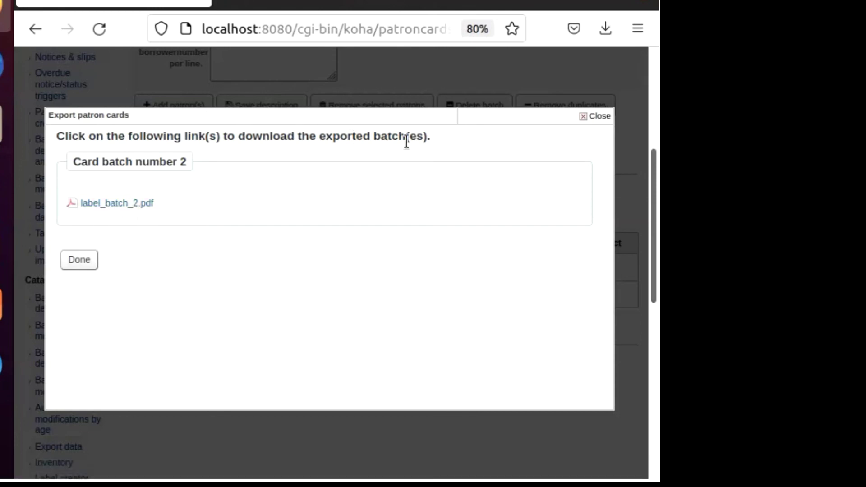
Step: Download label_batch_2.pdf, examine the generated cards, and close the export dialog of the batch
{"action": "left_click", "coordinate": [130, 207]}
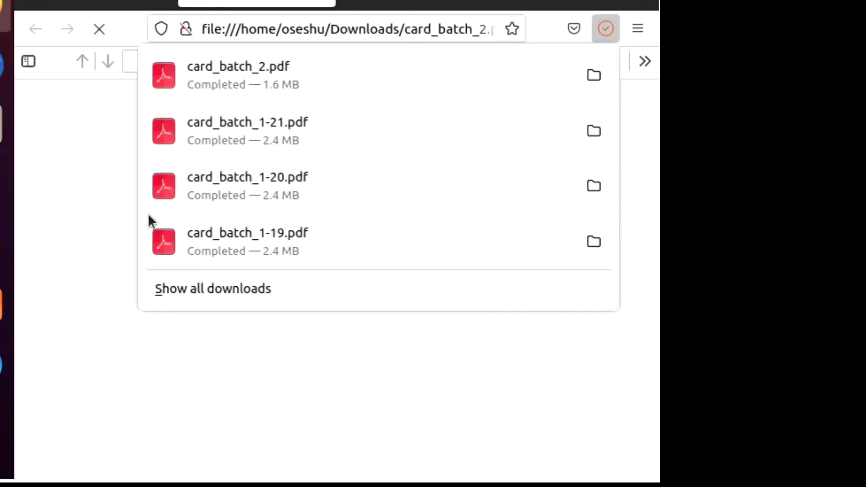
{"action": "left_click", "coordinate": [57, 297]}
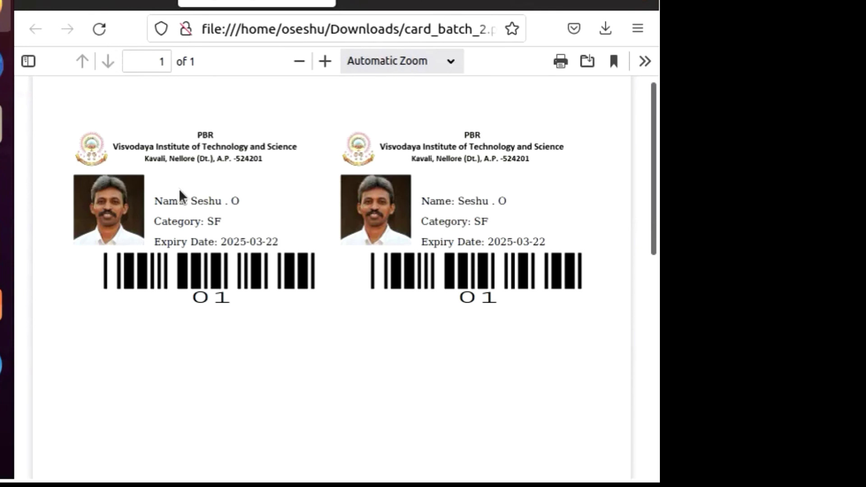
{"action": "left_click", "coordinate": [96, 3]}
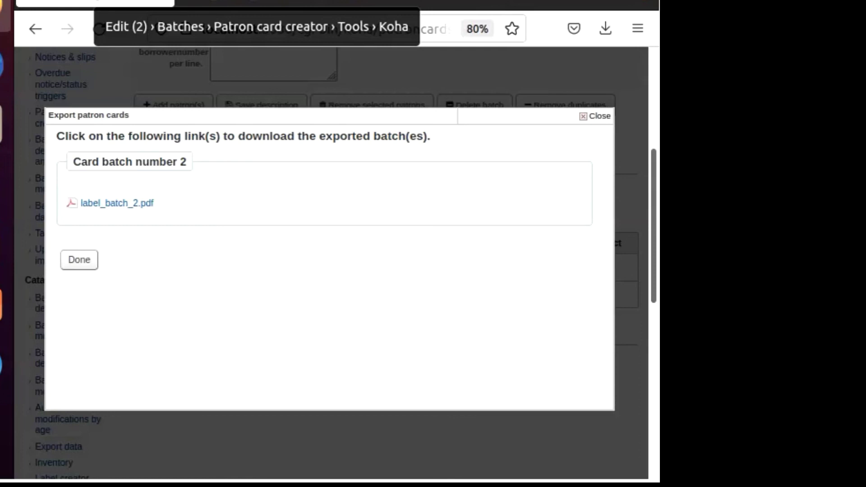
{"action": "left_click", "coordinate": [598, 117]}
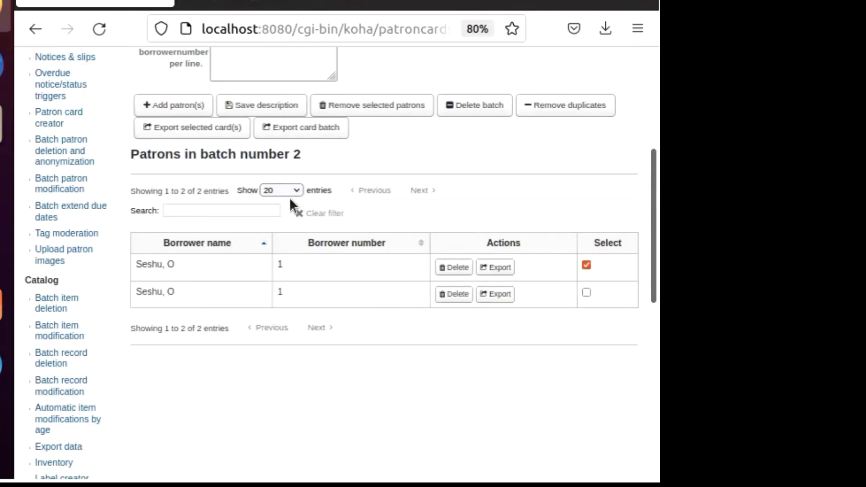
Step: Review the available layouts and card templates lists, and return to the exported card PDF
{"action": "scroll", "coordinate": [194, 136], "scroll_direction": "up", "scroll_amount": 5}
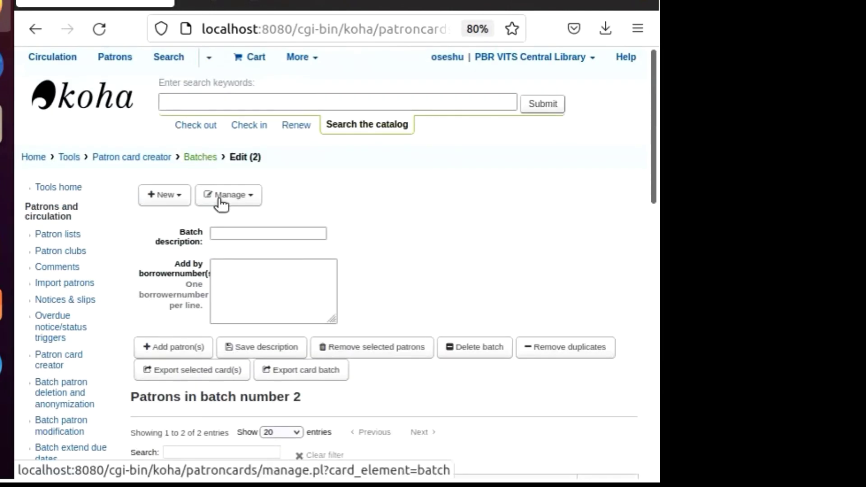
{"action": "left_click", "coordinate": [253, 198]}
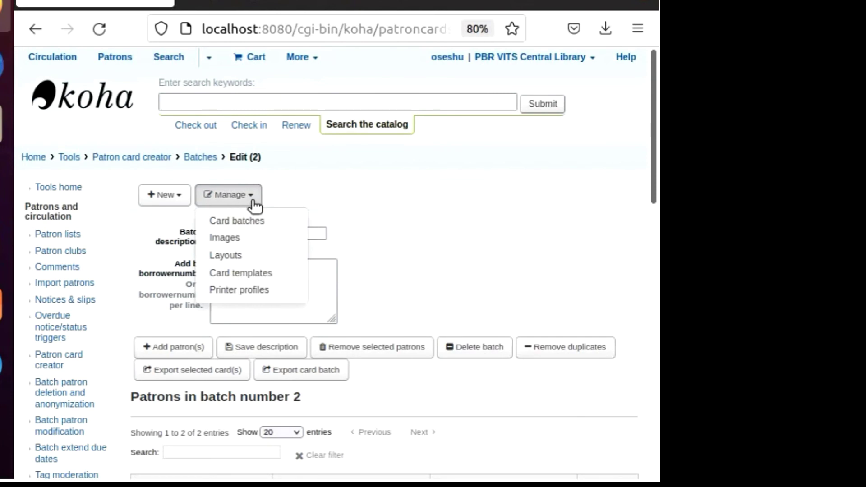
{"action": "left_click", "coordinate": [252, 255]}
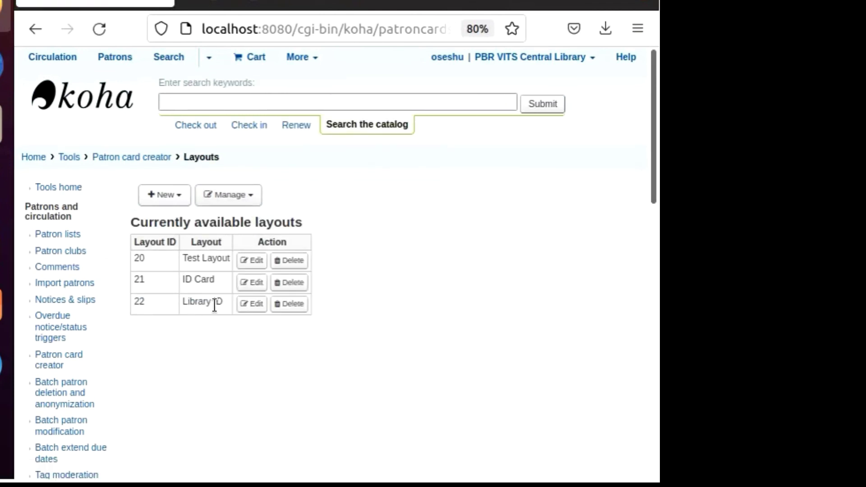
{"action": "left_click", "coordinate": [252, 201]}
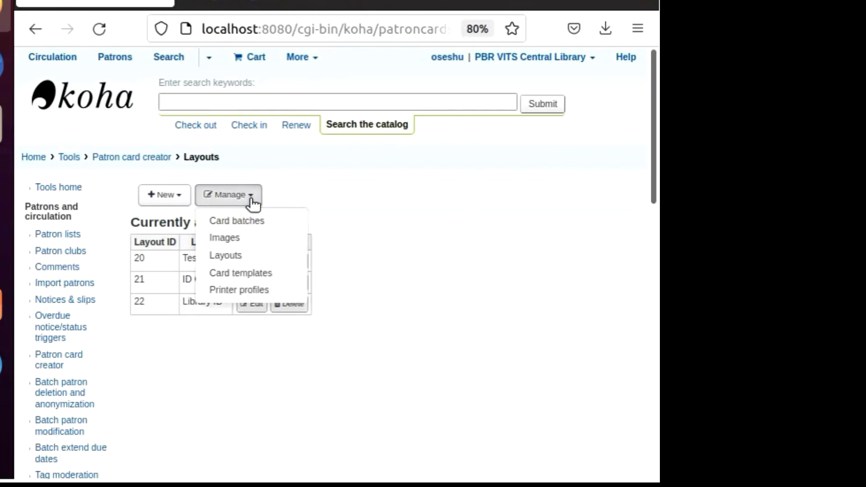
{"action": "left_click", "coordinate": [256, 275]}
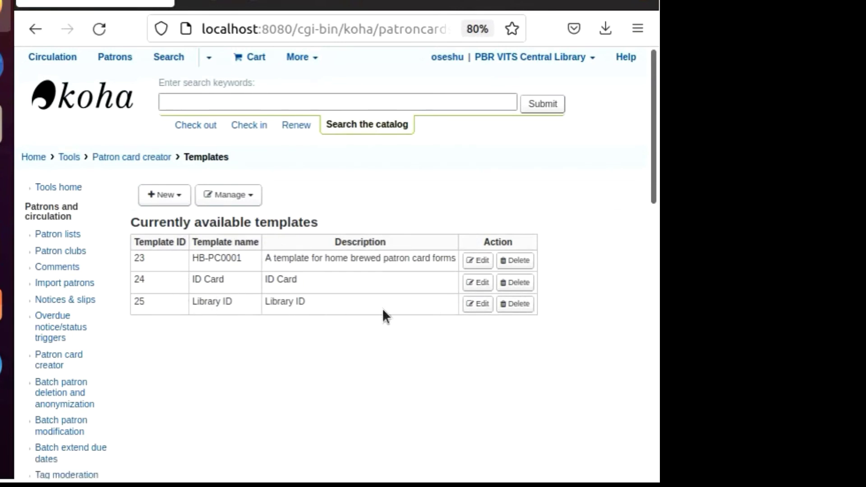
{"action": "left_click", "coordinate": [243, 2]}
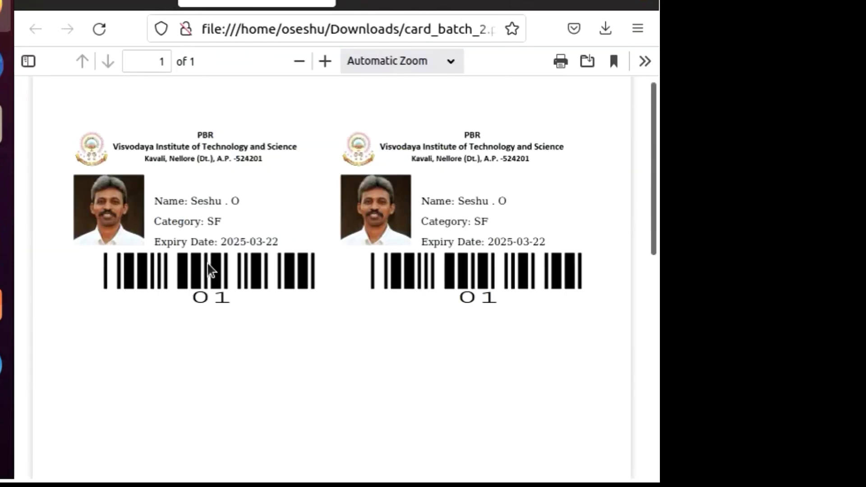